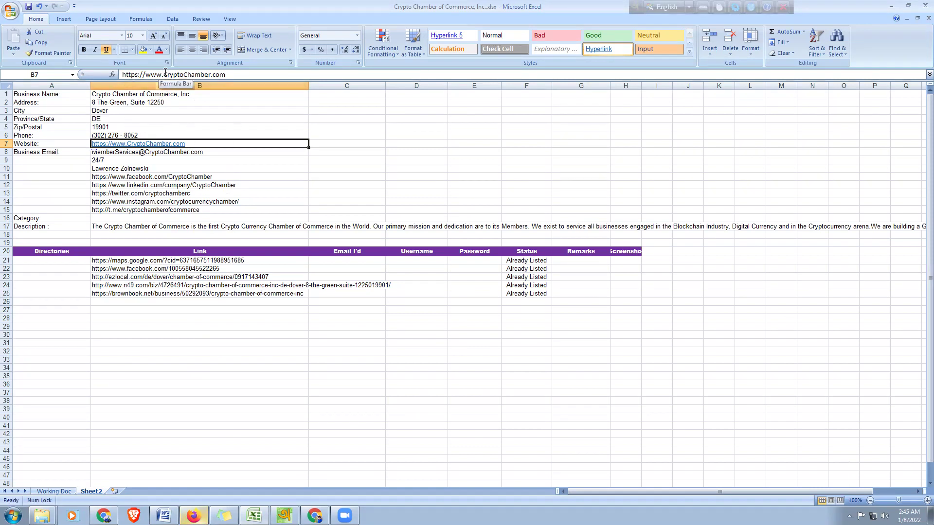
Step: Examine the domain name in the website address in B7 and the state in B4 for the account name
drag(163, 75, 209, 69)
key(shift+Home)
double_click(211, 75)
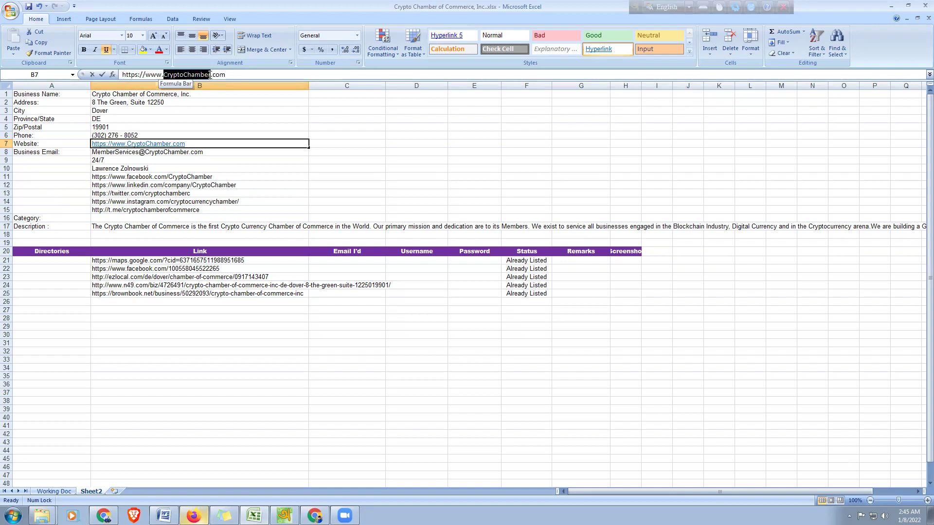
click(174, 75)
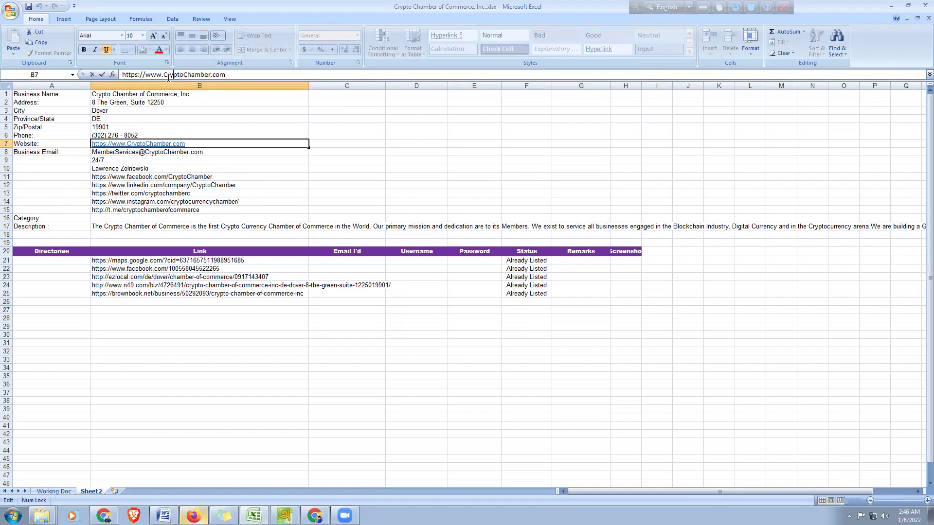
drag(164, 75, 211, 71)
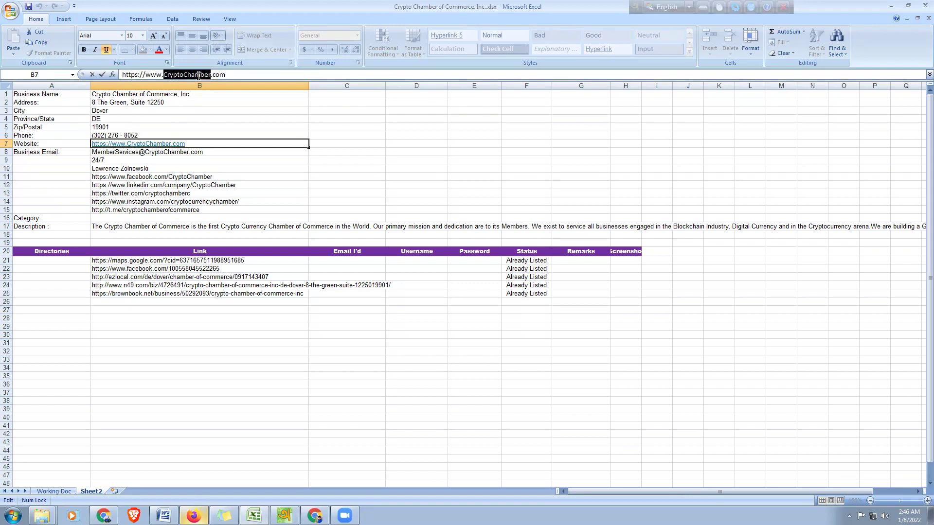
click(113, 119)
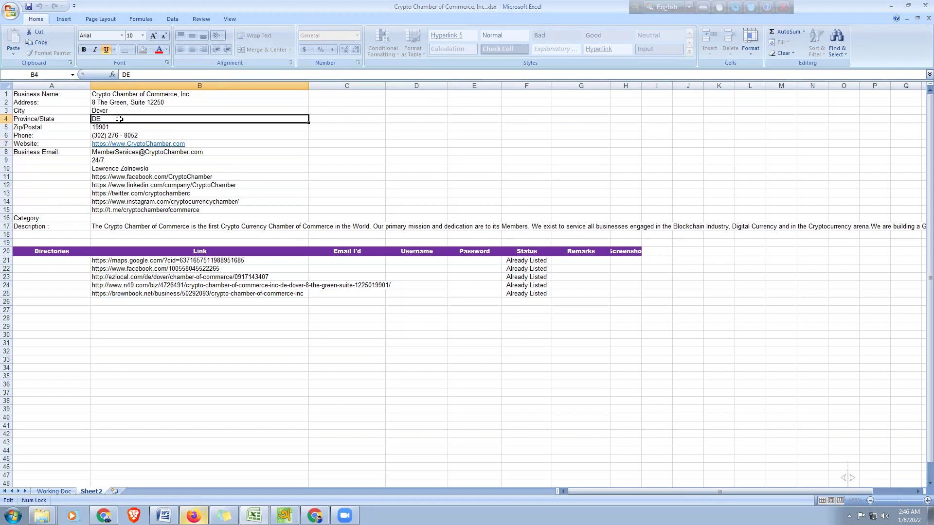
Step: Switch to the Microsoft sign-up page in Firefox, submit the chosen Outlook address, and enter and submit the account password
key(alt+Tab)
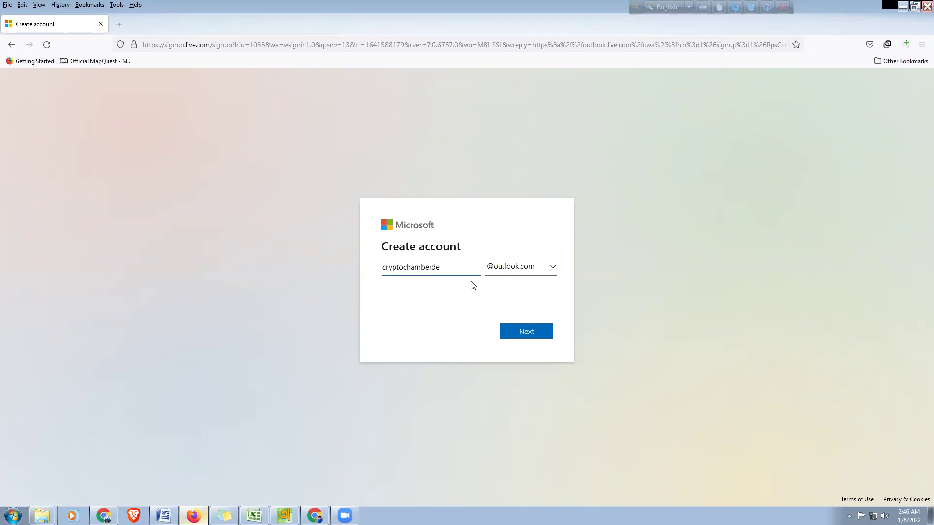
click(525, 329)
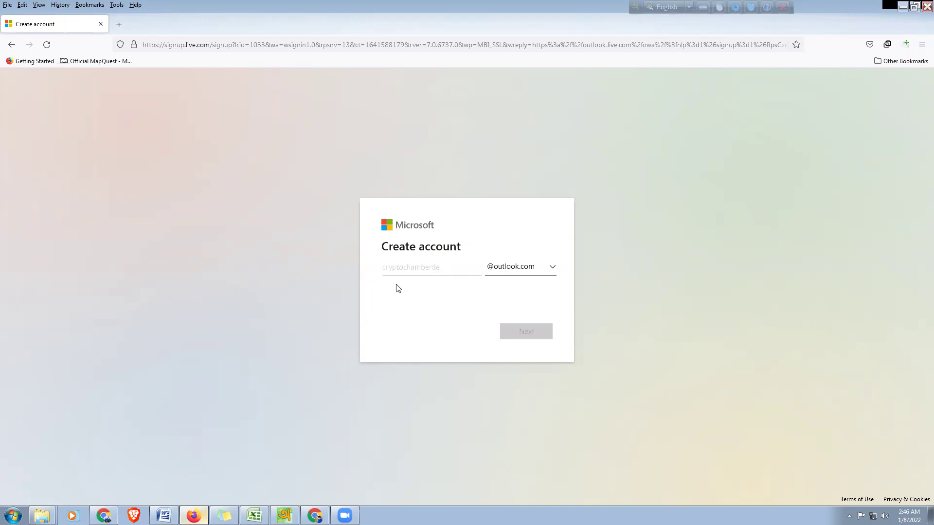
click(450, 267)
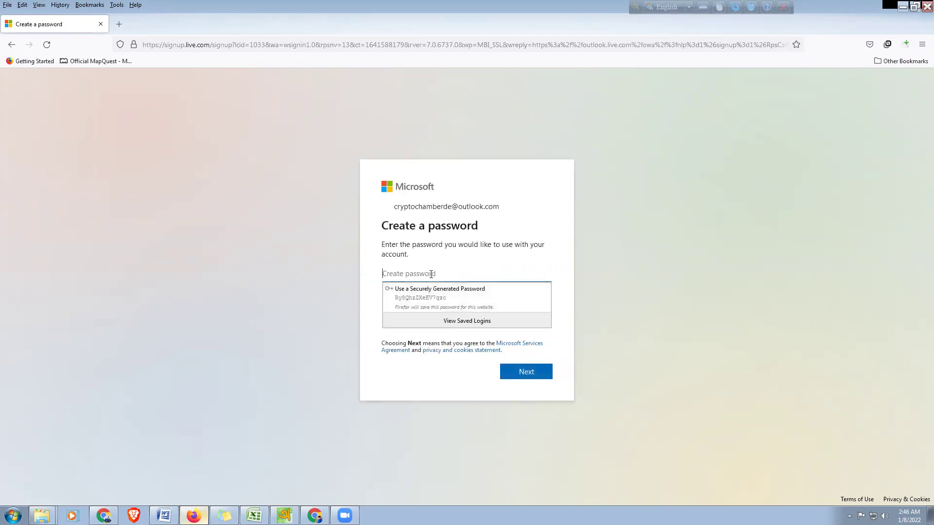
key(ctrl+v)
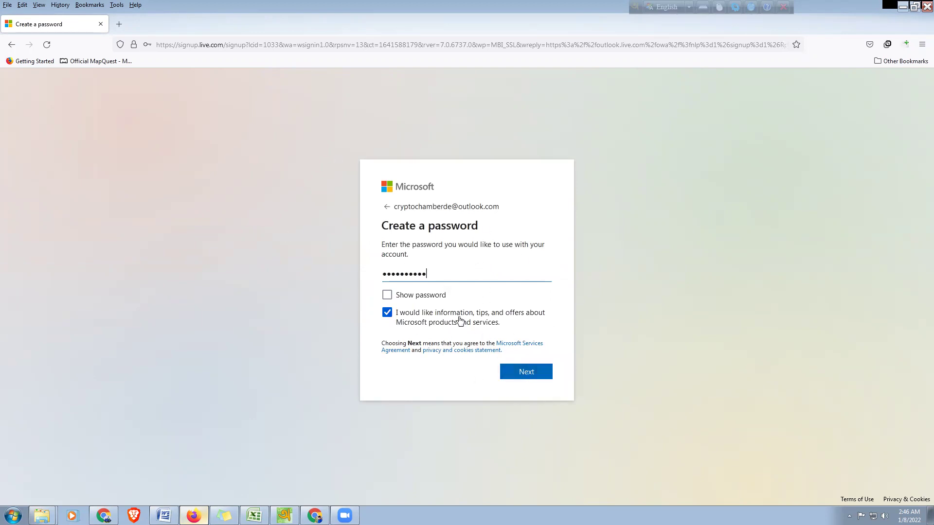
click(522, 377)
key(Escape)
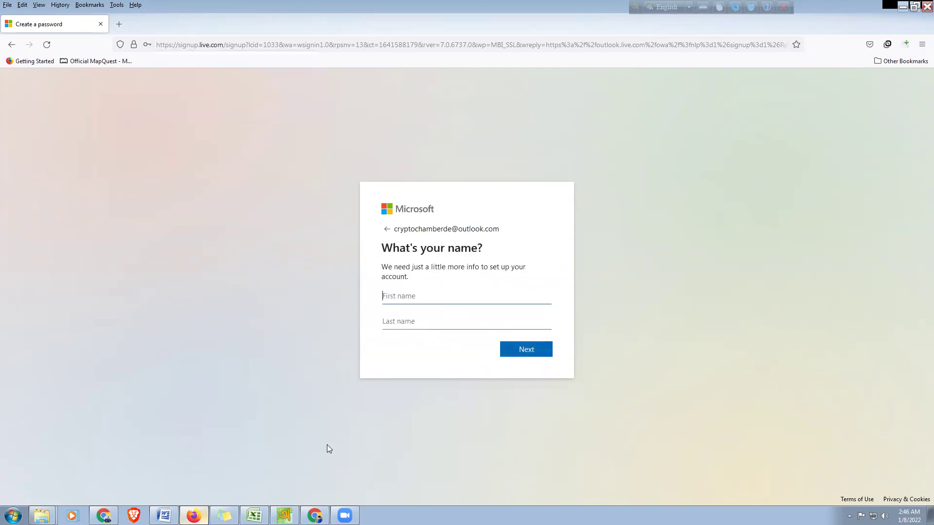
Step: Switch to the Excel business sheet and label A10 "Owner:" and A9 "Hour"
click(254, 516)
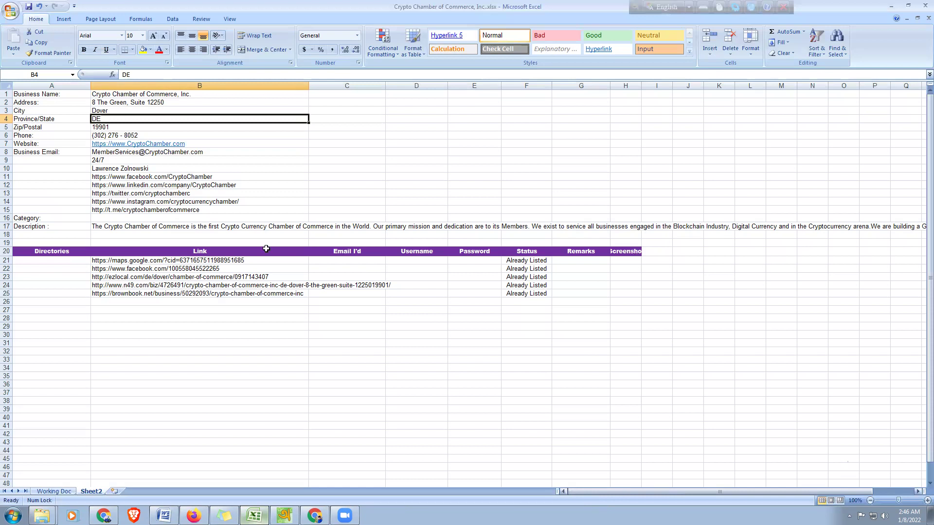
click(128, 94)
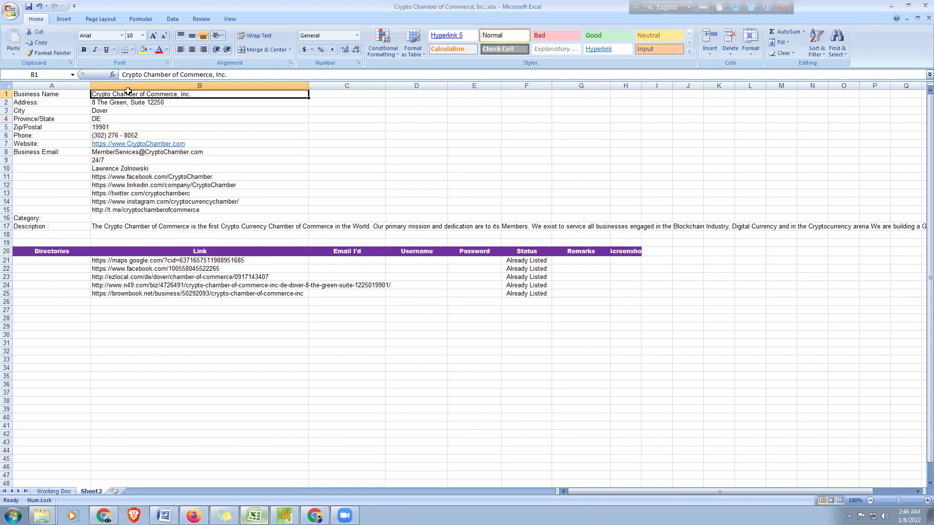
click(74, 168)
text(O)
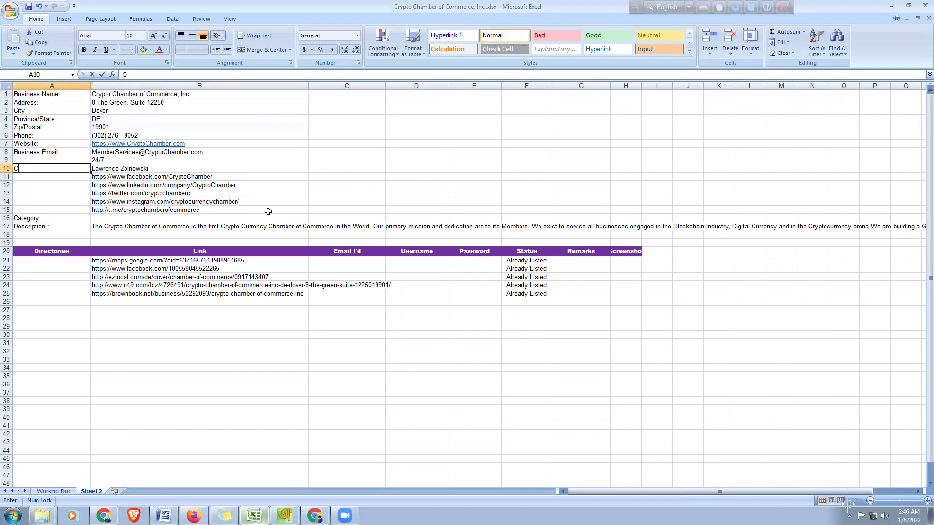
text(wner:)
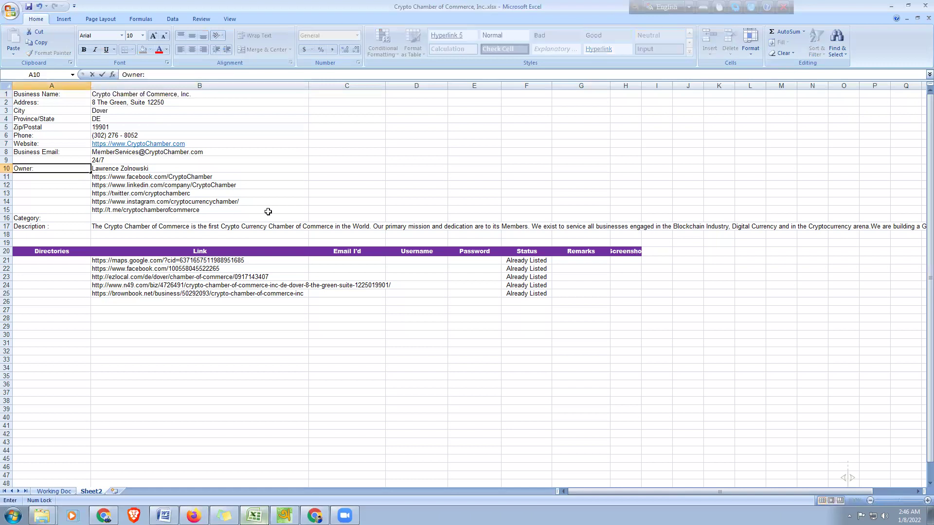
key(Up)
text(Hour)
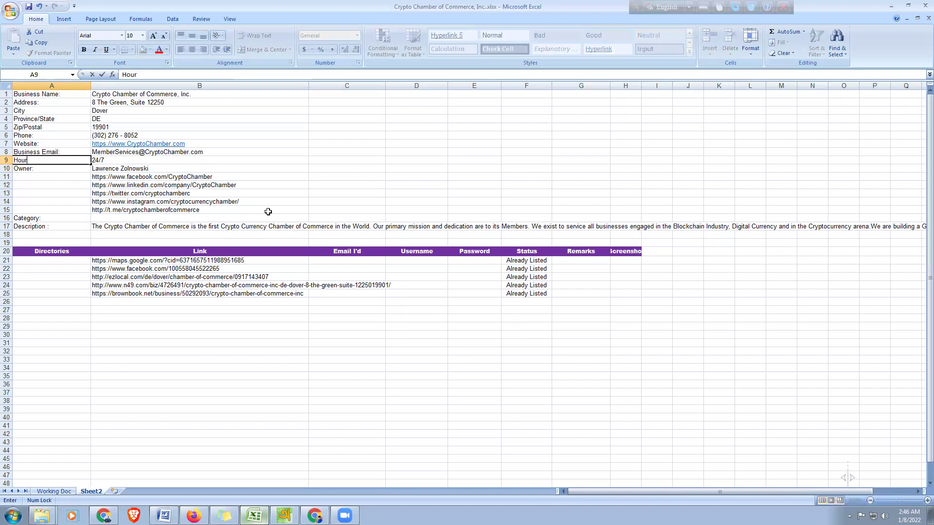
click(149, 170)
key(ctrl+c)
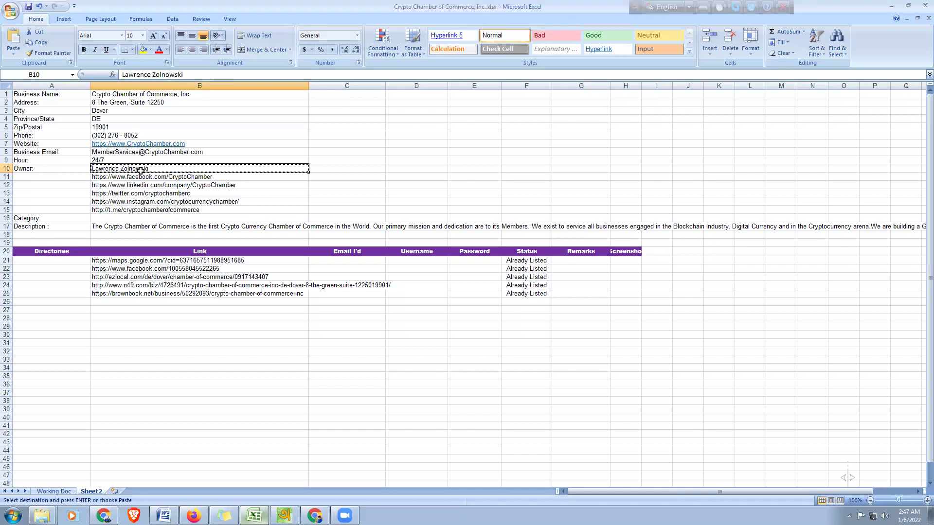
click(104, 92)
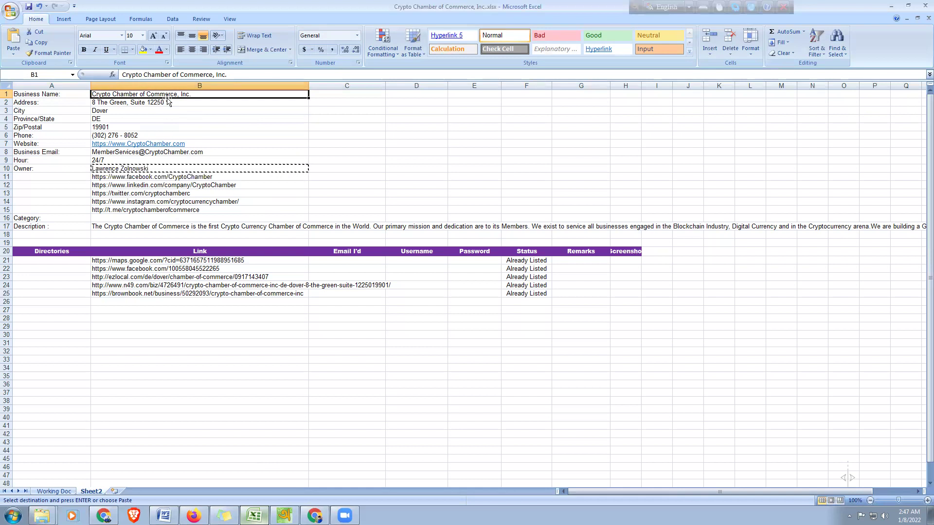
click(149, 169)
Step: Copy the business name from B1 into the Firefox sign-up form, with "Crypto Chamber" as first name and "of Commerce, Inc." as last name
click(136, 94)
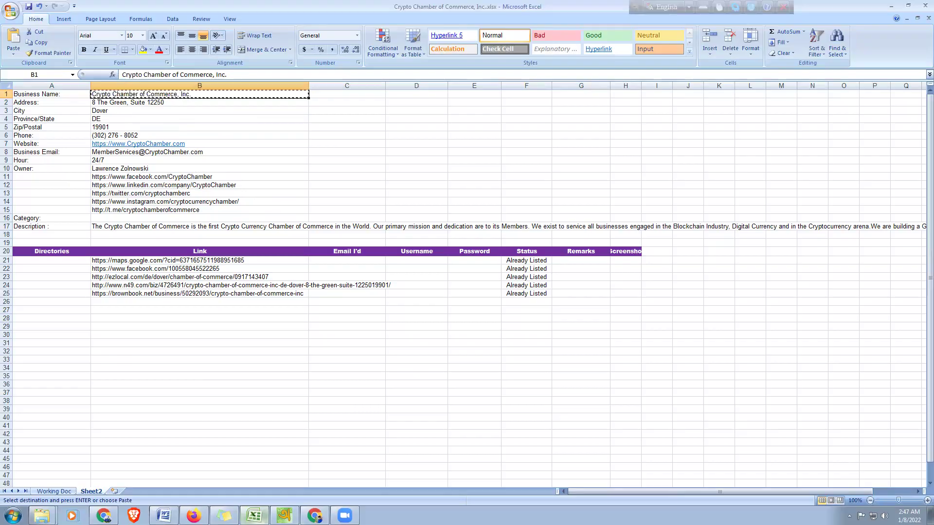
click(315, 516)
click(194, 515)
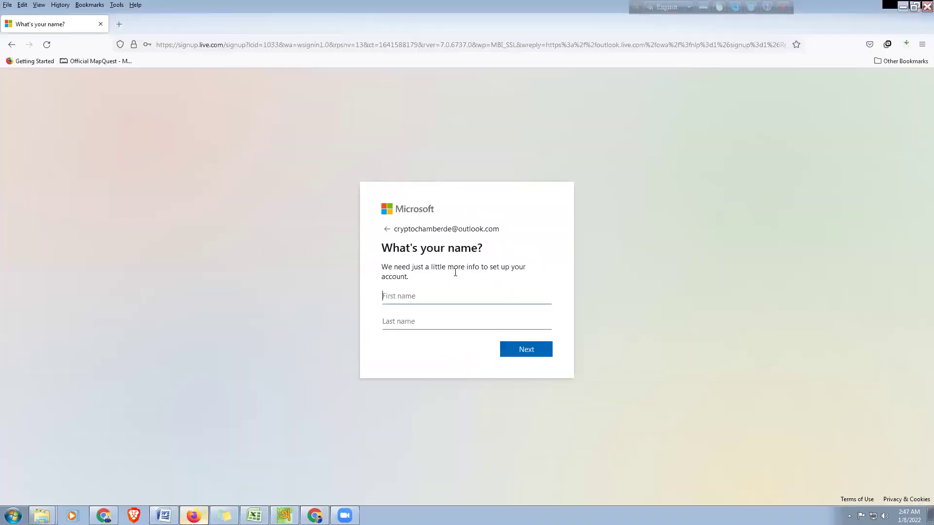
key(ctrl+v)
key(shift+End)
key(ctrl+x)
click(438, 322)
key(ctrl+v)
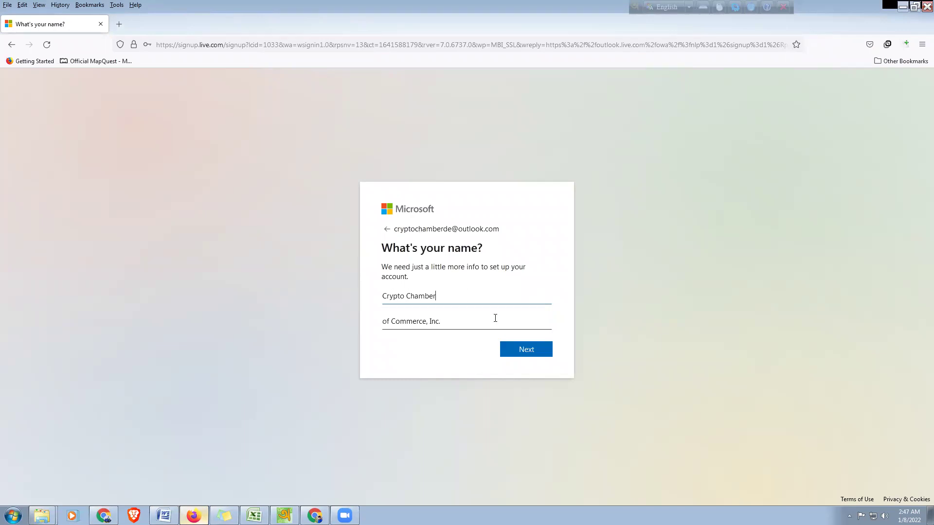
Step: Remove the trailing period from the last name and submit the name form
click(454, 324)
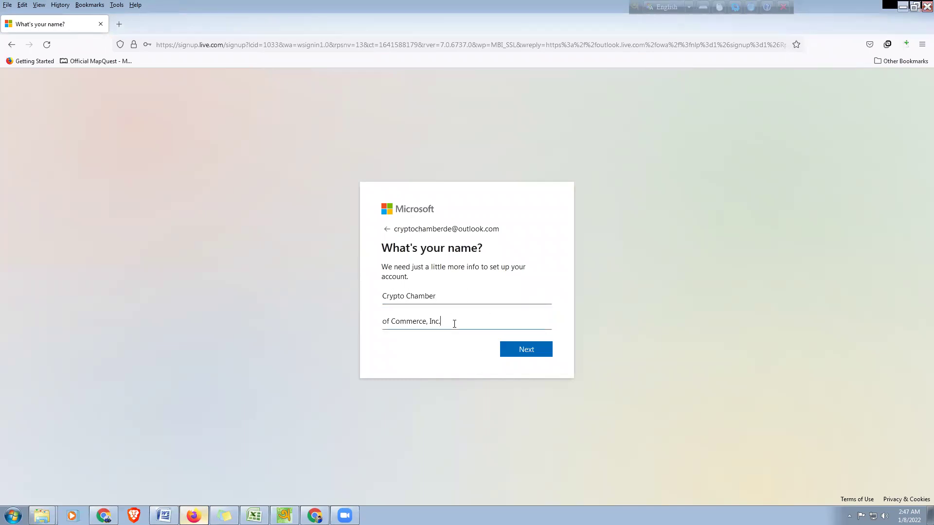
click(524, 347)
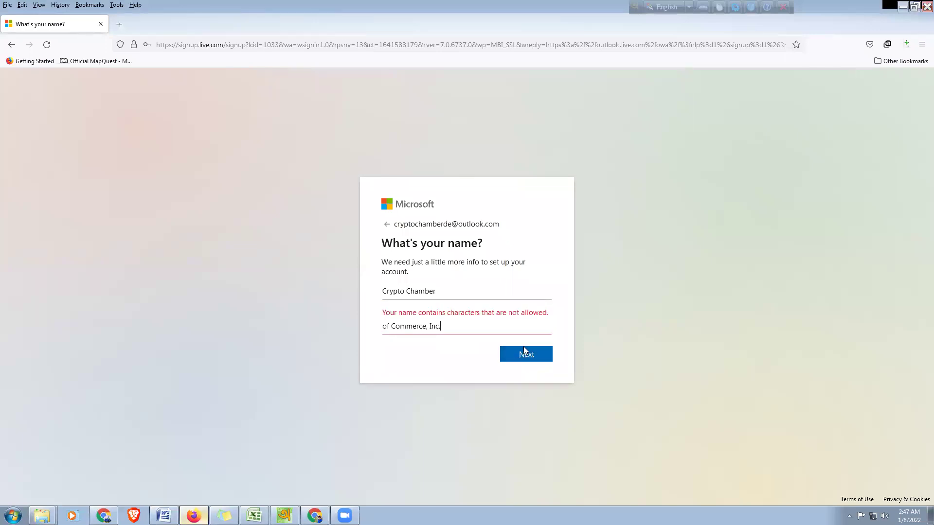
key(BackSpace)
click(513, 354)
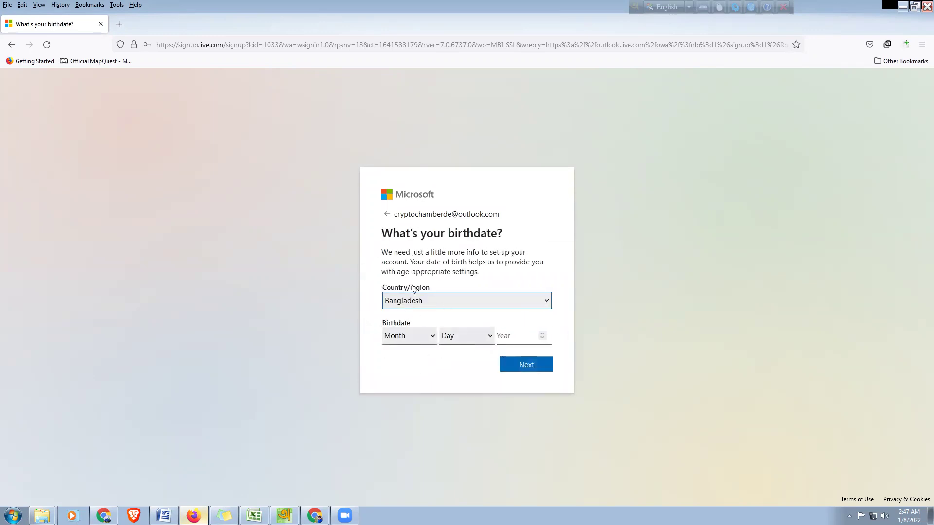
Step: Set the account's country/region to United States
click(407, 335)
click(507, 302)
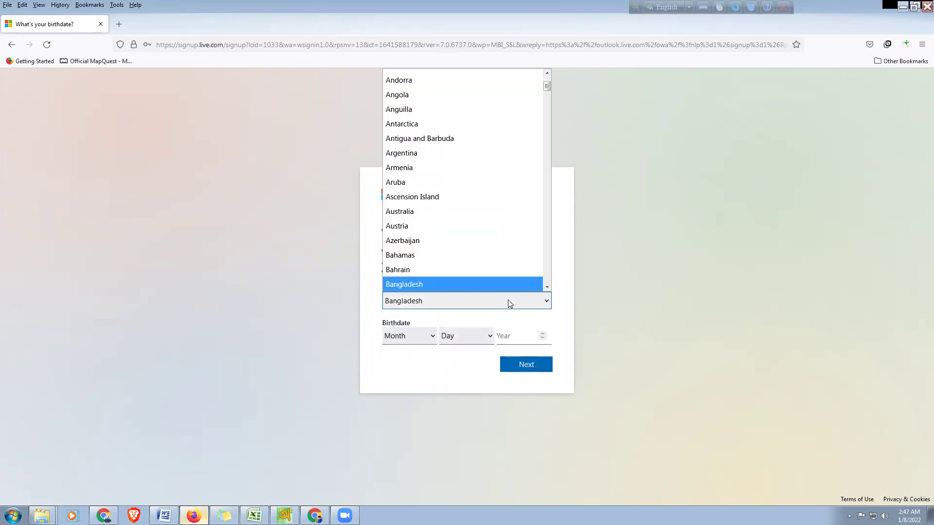
key(u)
key(Down)
key(Up)
key(Down)
key(Down)
key(Down)
key(Down)
key(Down)
key(Down)
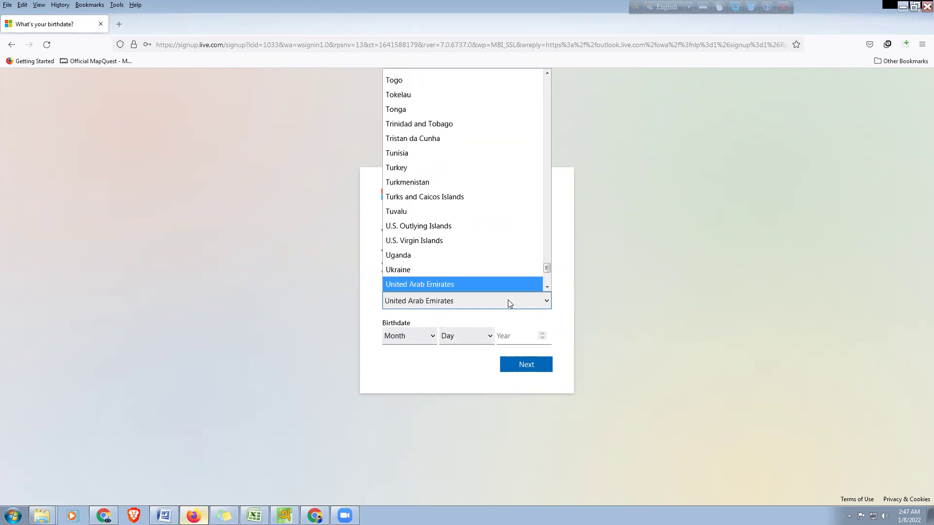
key(Return)
Step: Fill in the birthdate's month, day and year and submit the form
click(415, 335)
key(Down)
key(Tab)
click(467, 340)
key(Down)
key(Return)
click(506, 341)
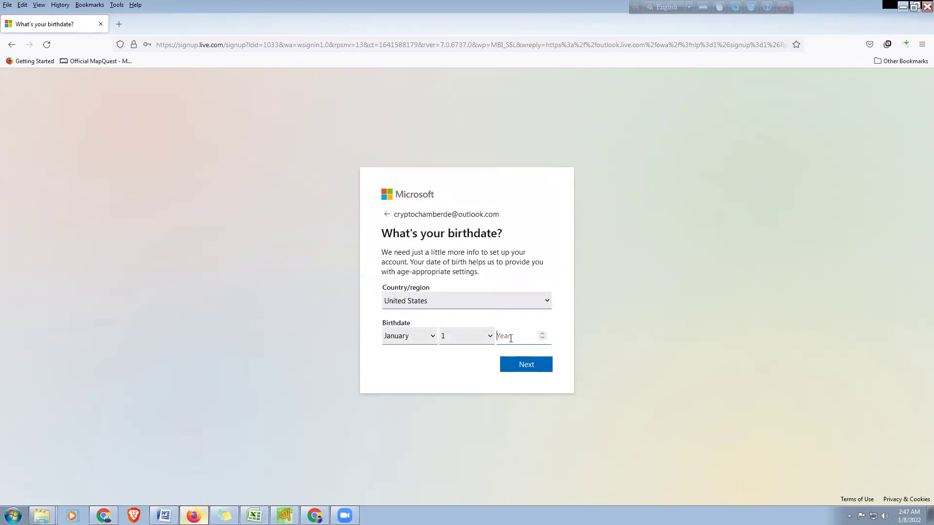
text(1990)
click(519, 367)
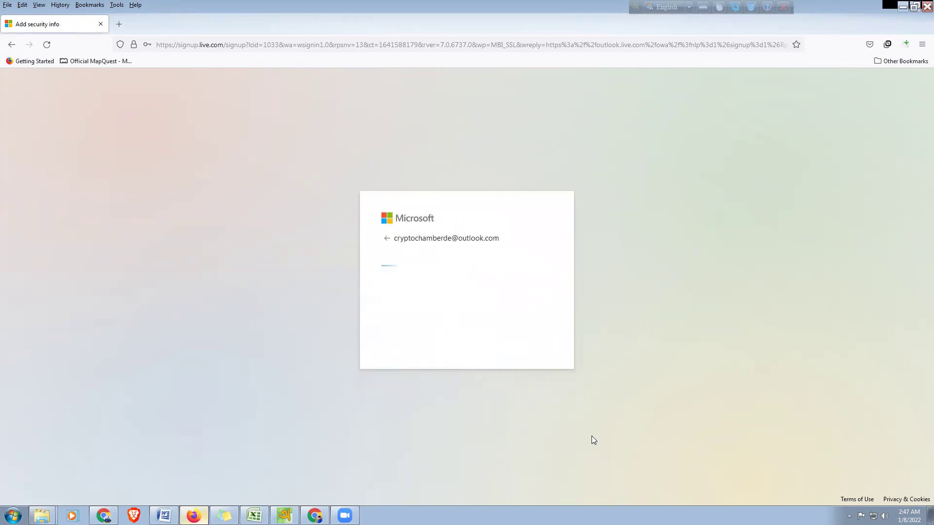
double_click(425, 237)
click(425, 237)
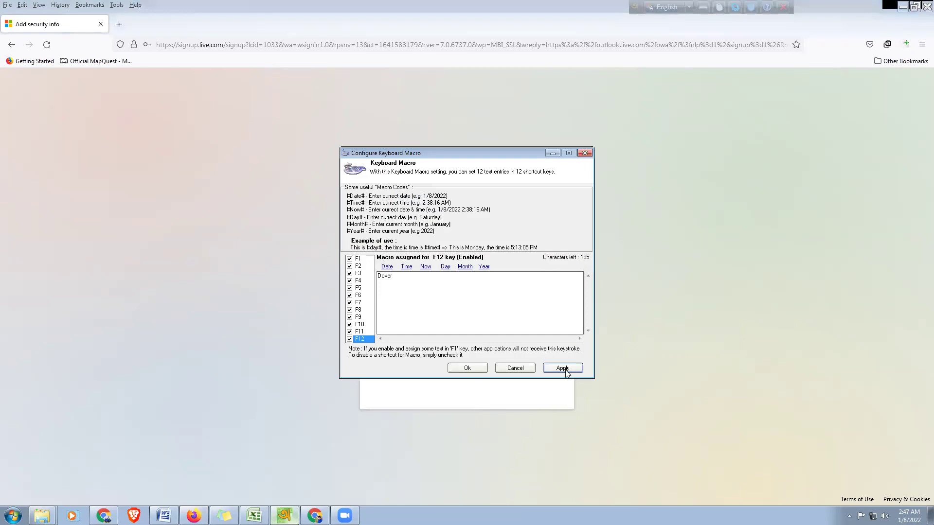
key(Home)
key(Escape)
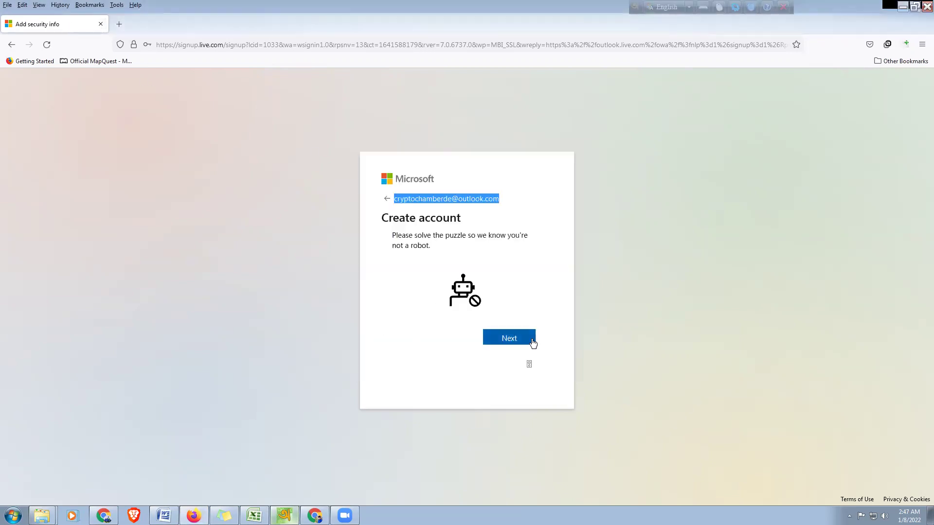
Step: Complete the robot-check puzzle by picking the snake in each image grid, retrying after a wrong pick
click(488, 337)
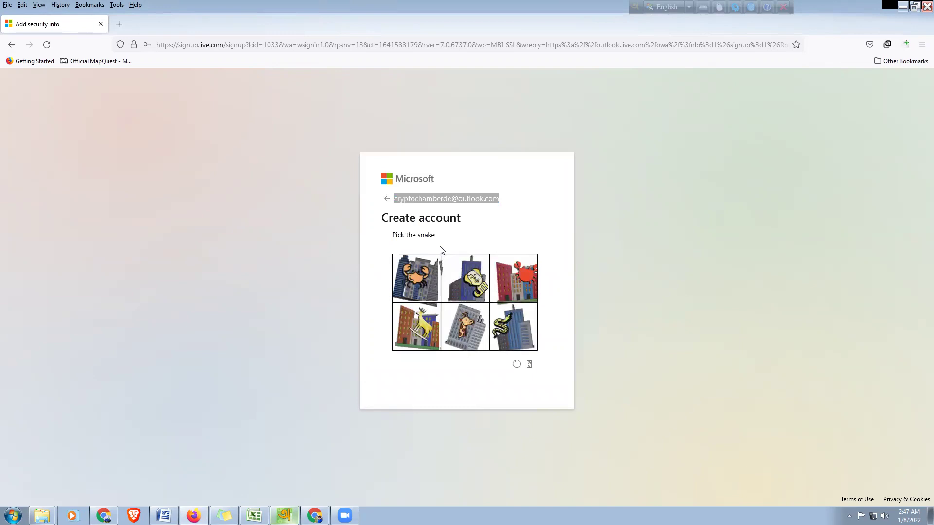
click(511, 325)
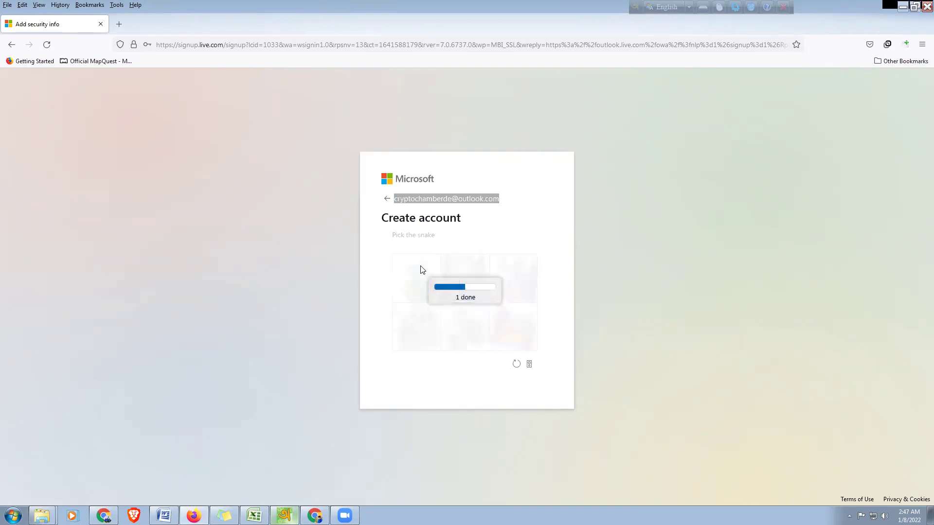
click(411, 327)
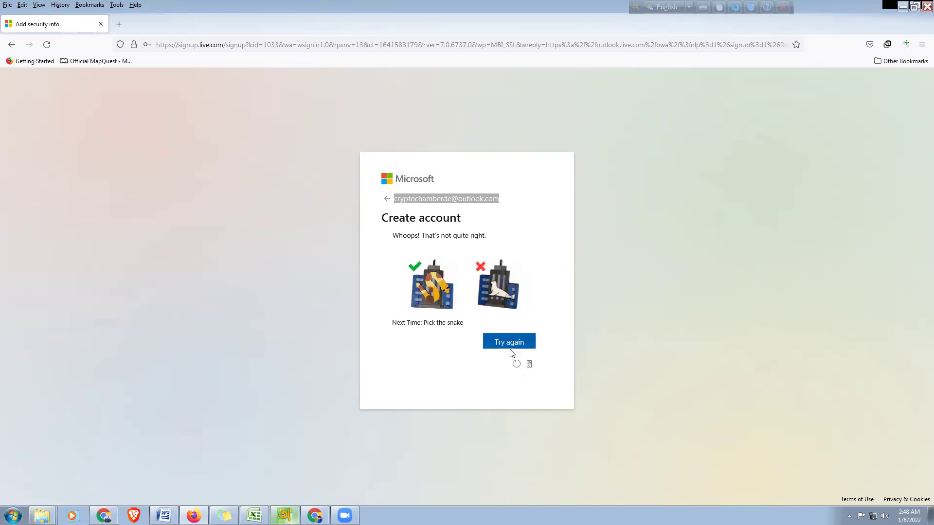
click(510, 345)
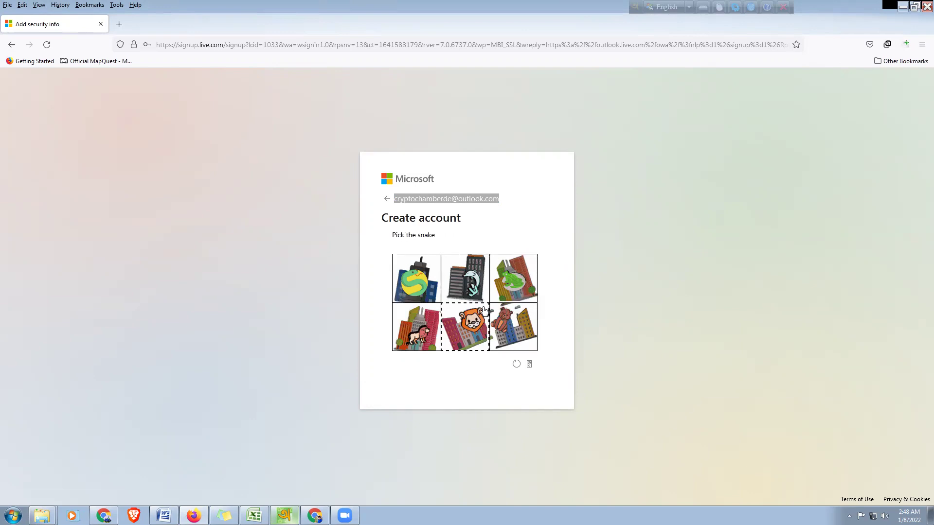
click(413, 283)
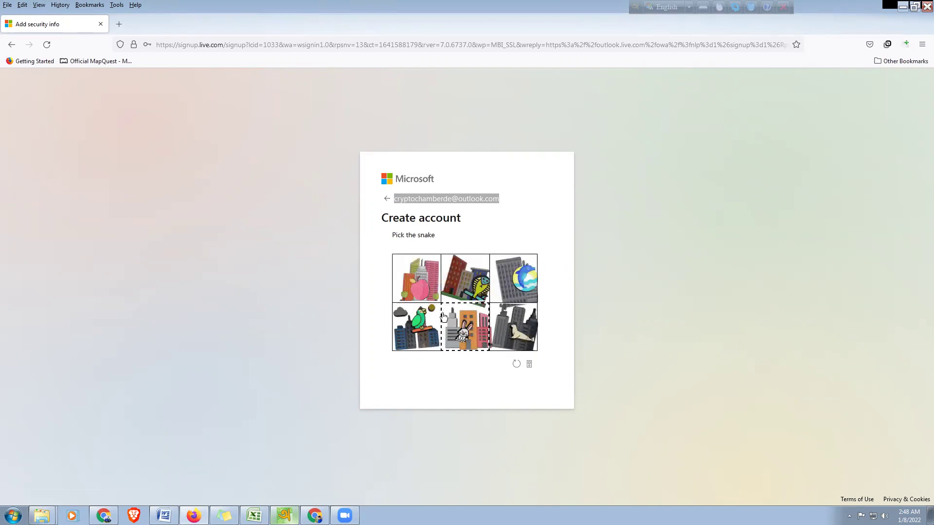
click(461, 294)
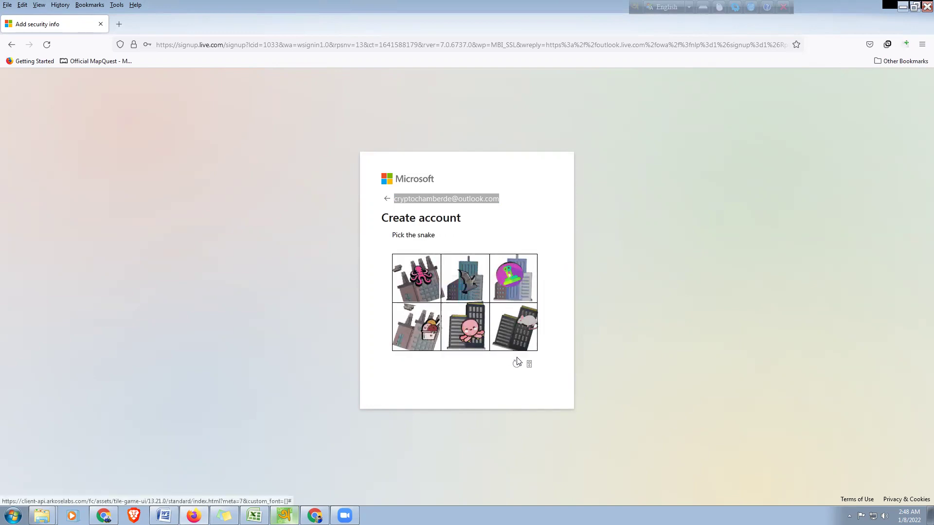
click(510, 279)
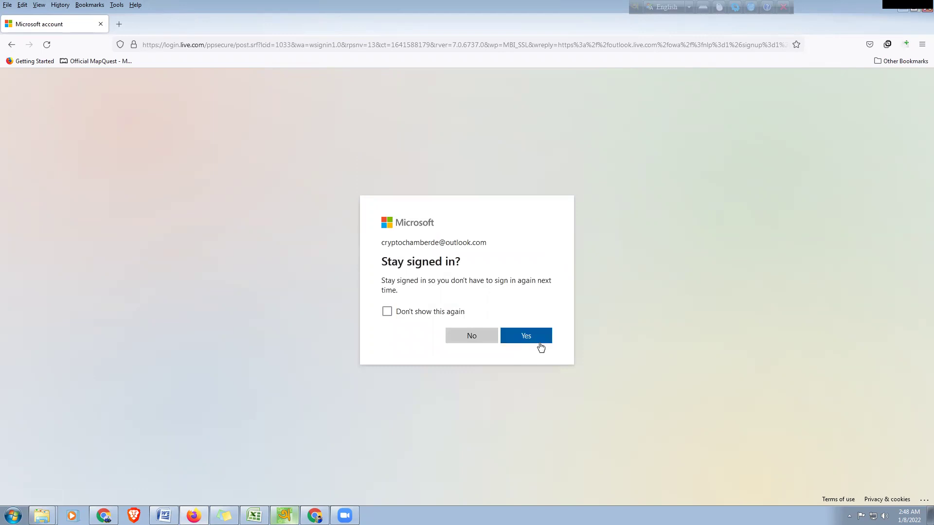
Step: Choose to stay signed in to the new Outlook account
click(539, 347)
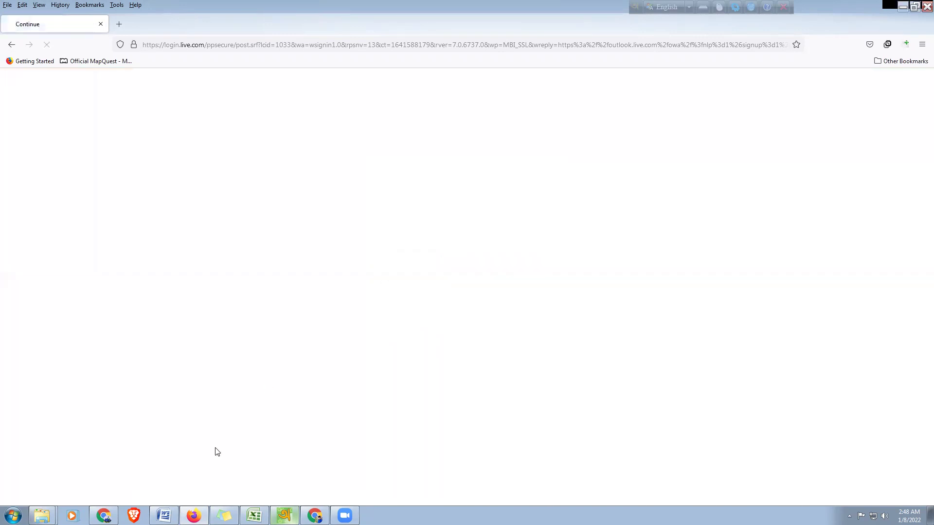
Step: Switch to the Excel workbook and review the business details from the business name down to the social media links
click(254, 516)
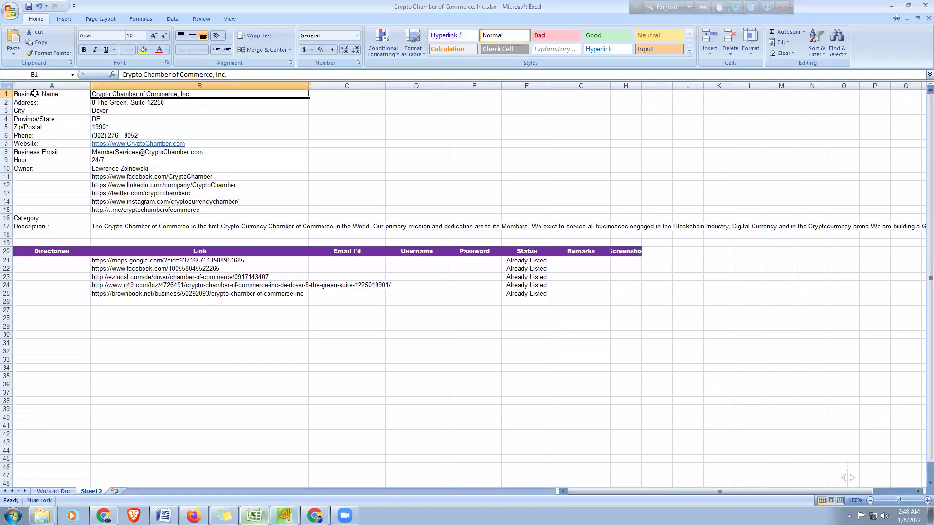
drag(35, 93, 146, 94)
drag(68, 102, 126, 115)
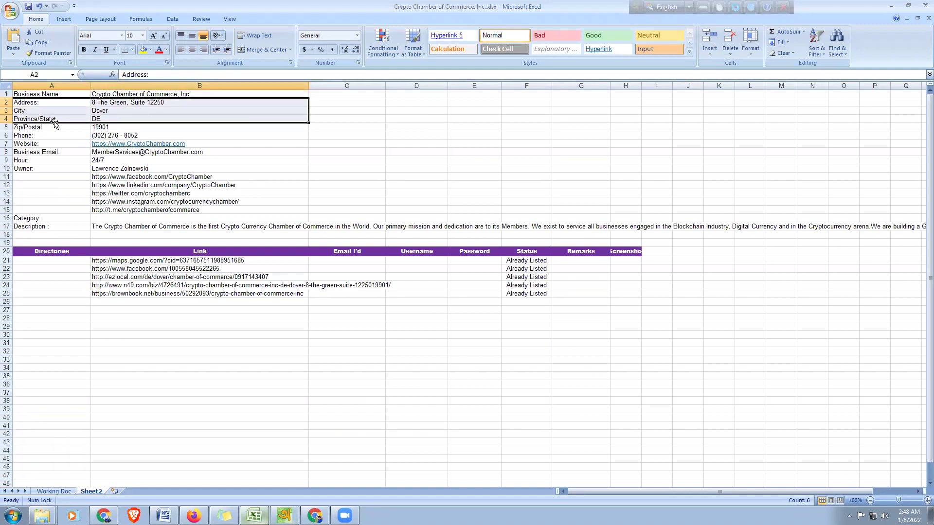
click(102, 116)
click(101, 127)
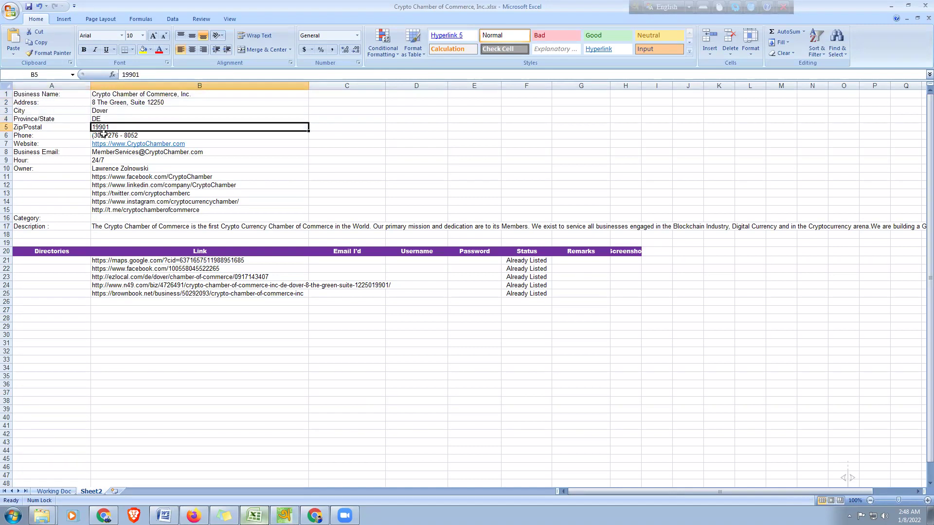
click(104, 135)
click(60, 146)
click(60, 152)
click(60, 160)
click(60, 169)
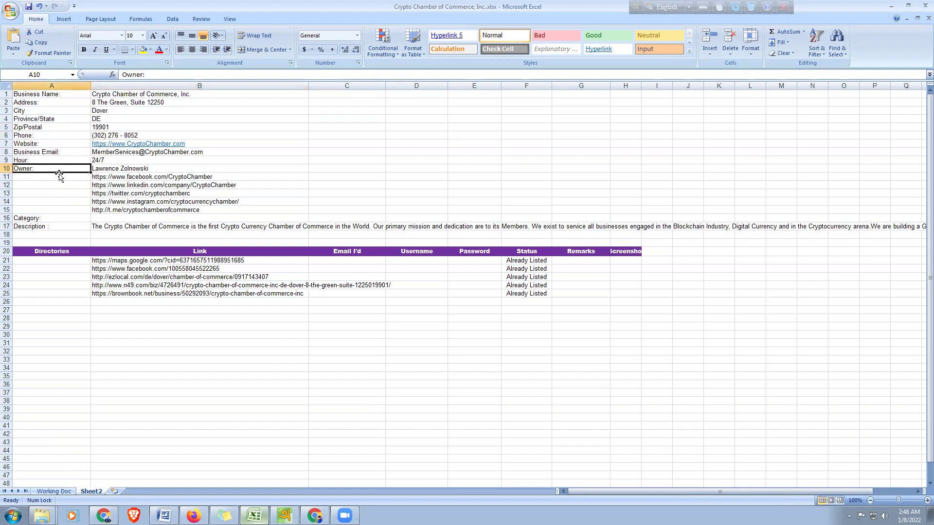
click(139, 177)
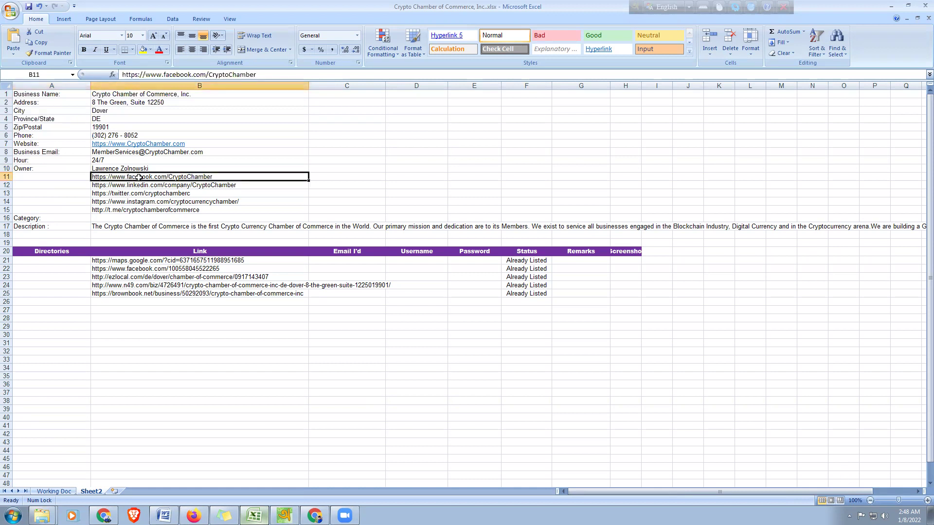
click(151, 185)
click(150, 193)
click(151, 204)
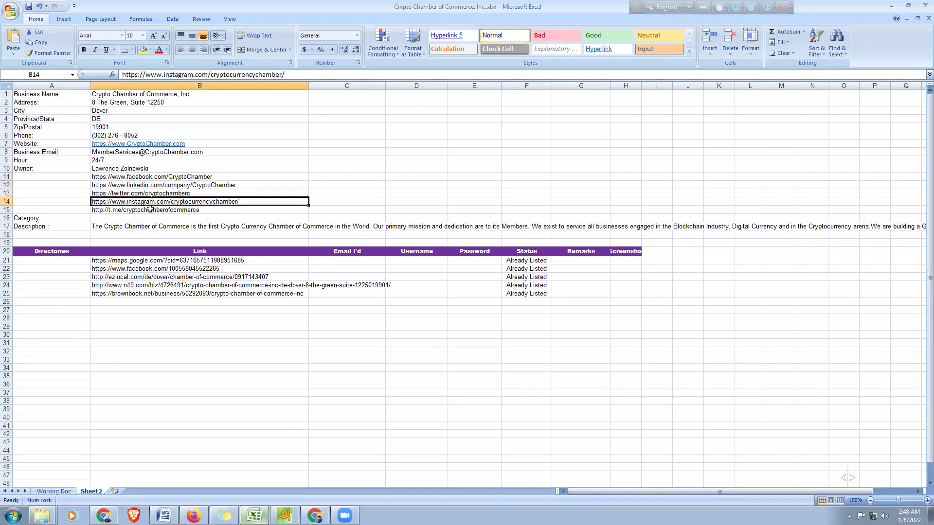
click(147, 209)
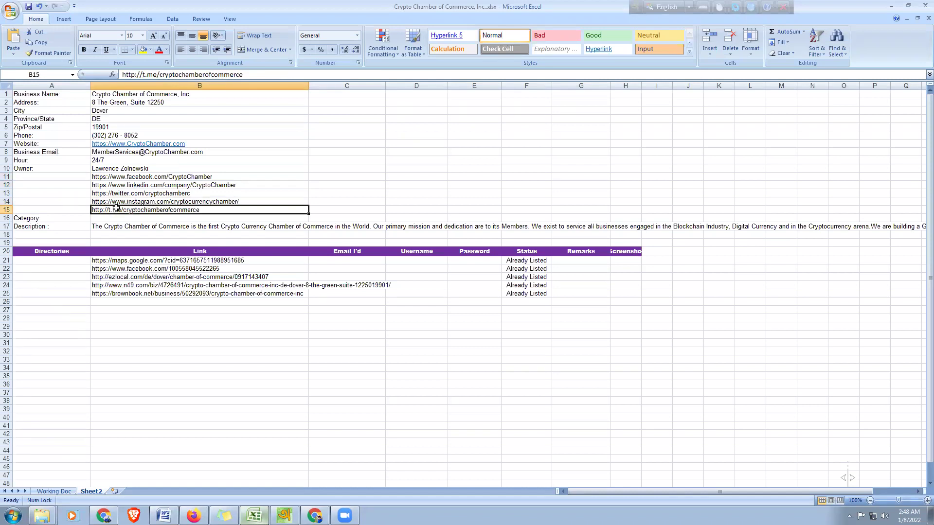
Step: Enter Business as the category in cell B16
click(109, 220)
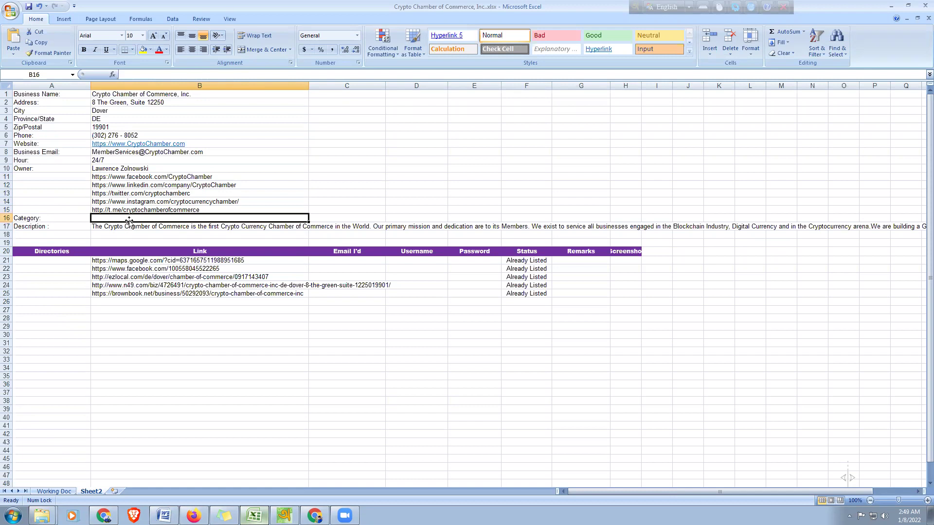
text(Business)
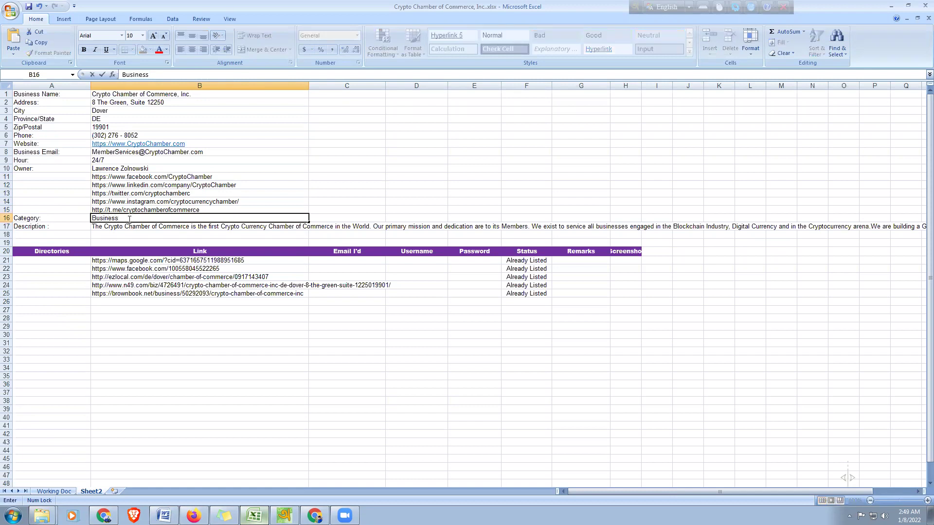
key(Return)
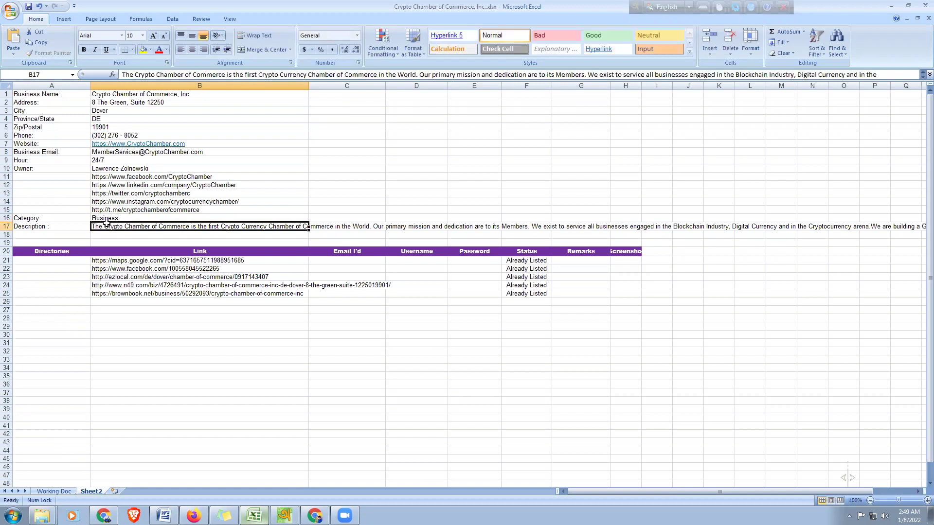
Step: Review the business information block A1:C17 and examine the Yext listing scan results in Chrome
drag(49, 96, 221, 227)
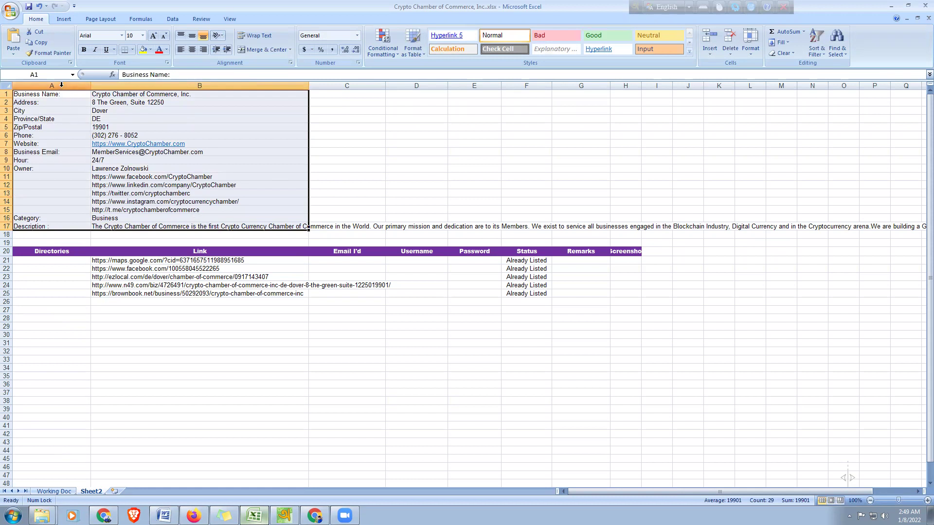
drag(58, 96, 320, 229)
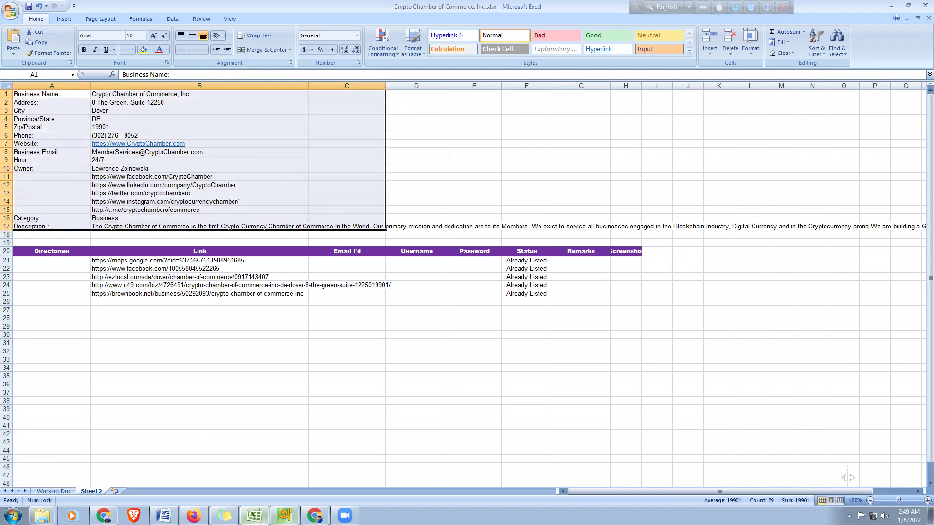
click(314, 516)
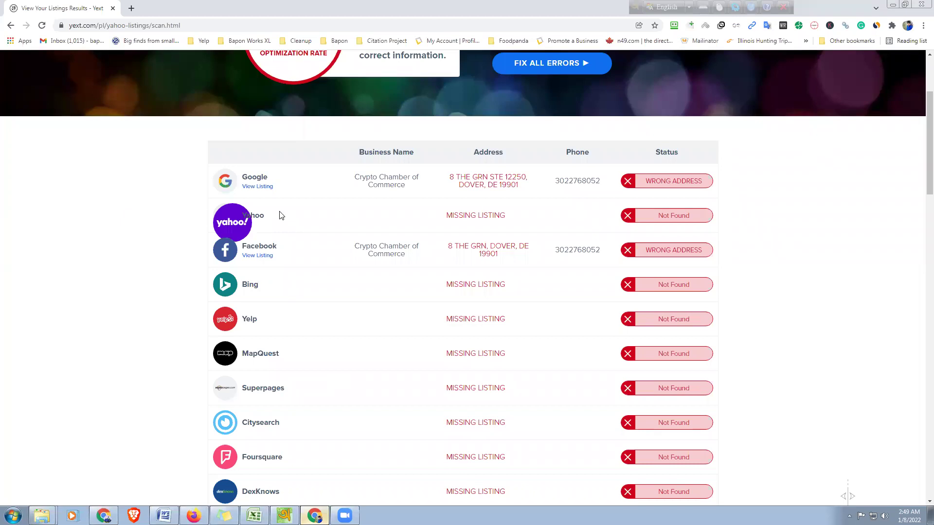
scroll(370, 178, down, 2)
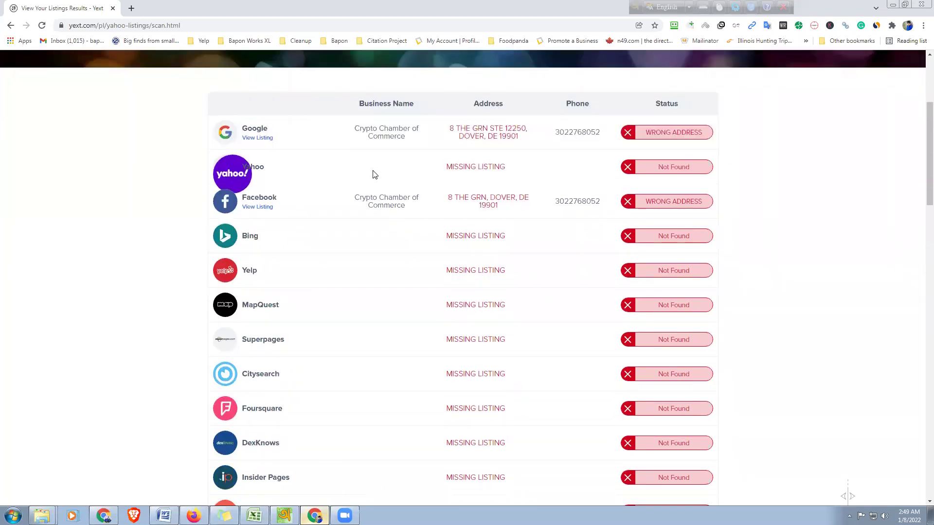
Step: Return to the Excel sheet and examine the existing listing links in B21:B25 and the empty rows beneath them
key(alt+Tab)
drag(157, 261, 148, 293)
drag(144, 258, 151, 294)
click(116, 303)
click(48, 303)
click(131, 310)
click(126, 300)
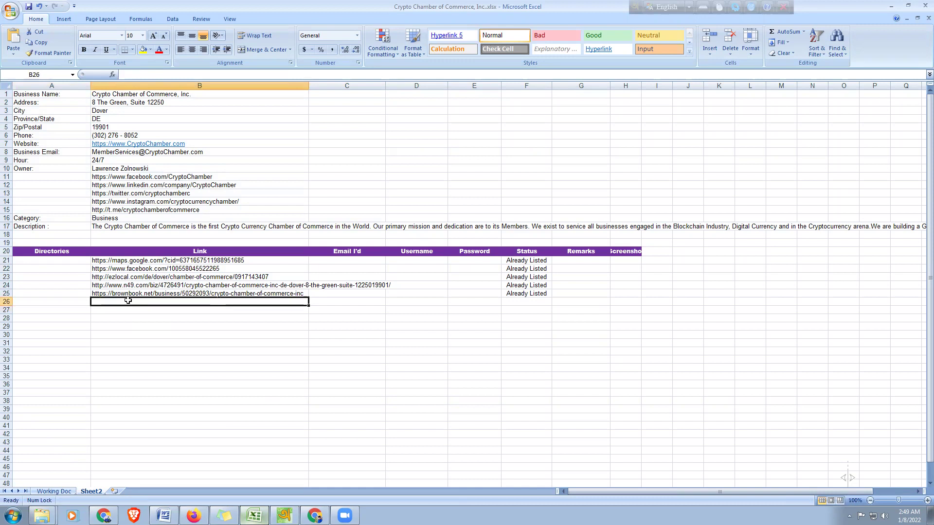
click(169, 360)
click(103, 303)
Step: Recheck the Yext scan results from the top of the page, and compare them with the Excel business details in A1:B17
key(alt+Tab)
scroll(233, 290, up, 5)
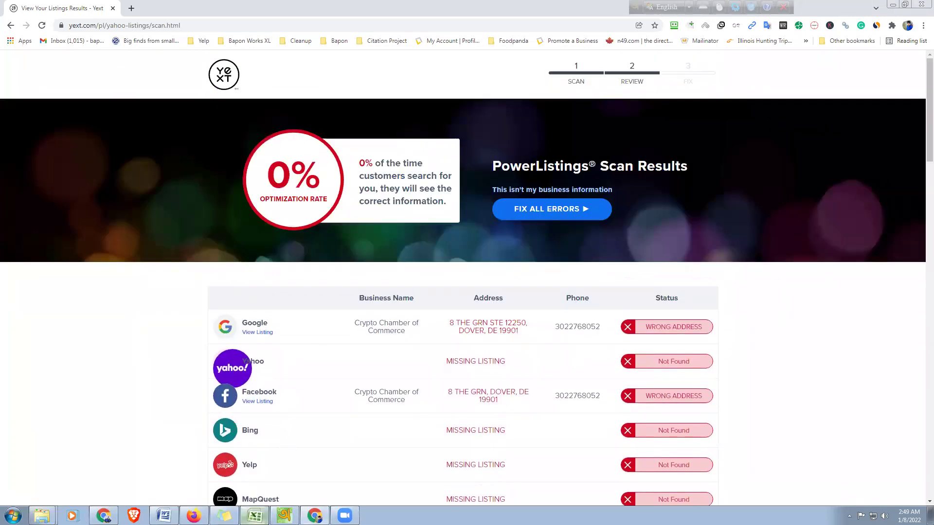
click(255, 515)
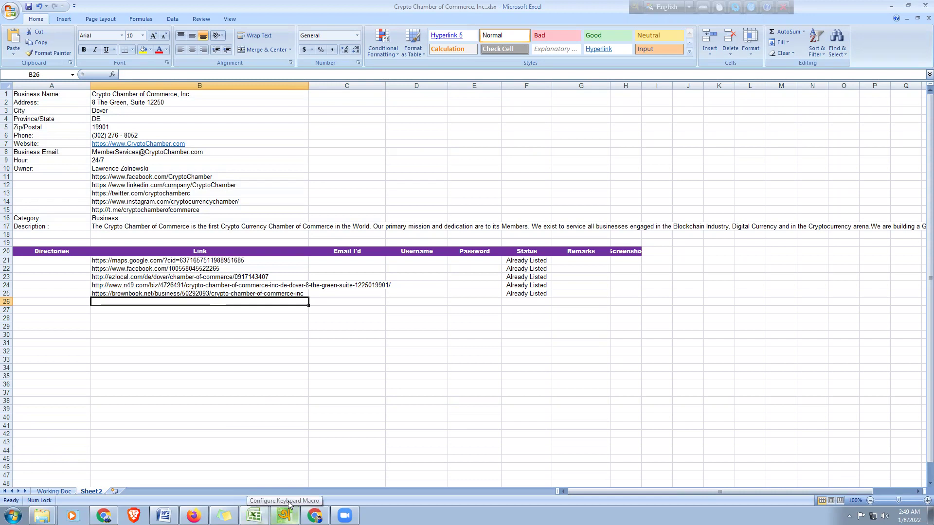
click(61, 97)
drag(61, 96, 168, 223)
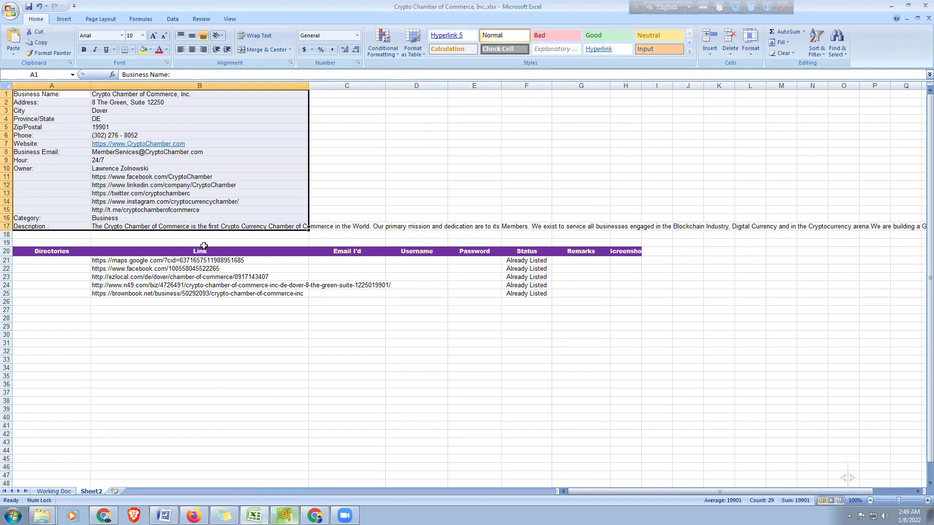
click(111, 326)
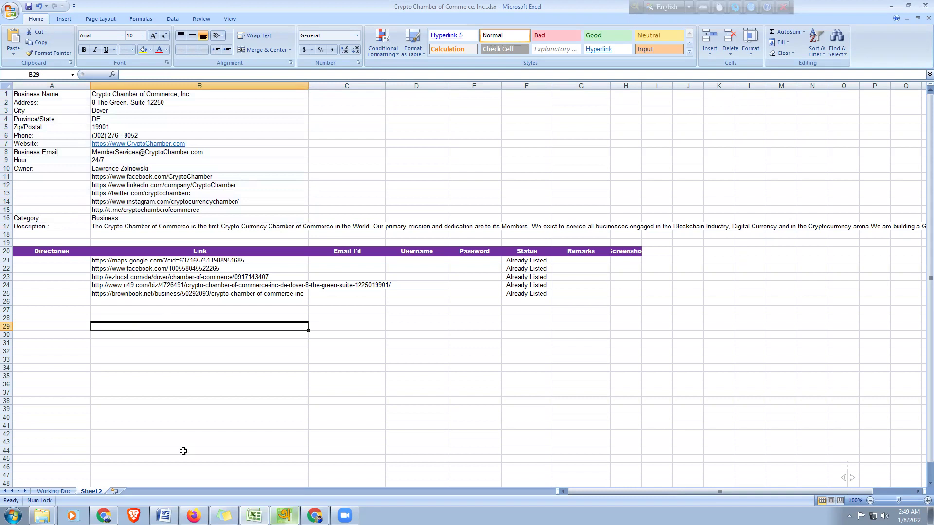
Step: On the second page of the Local Citation Word document, add a numbered list with the items Information, Audit and Email
click(154, 517)
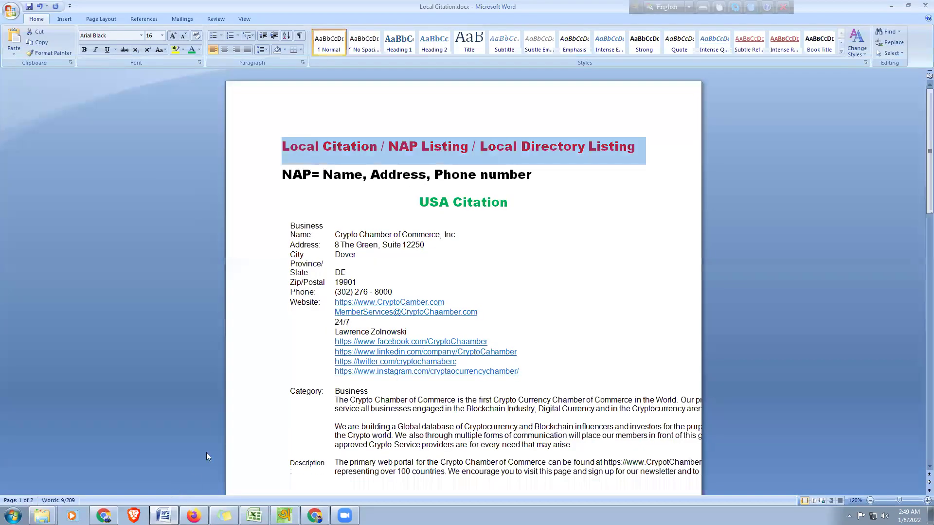
scroll(340, 354, down, 15)
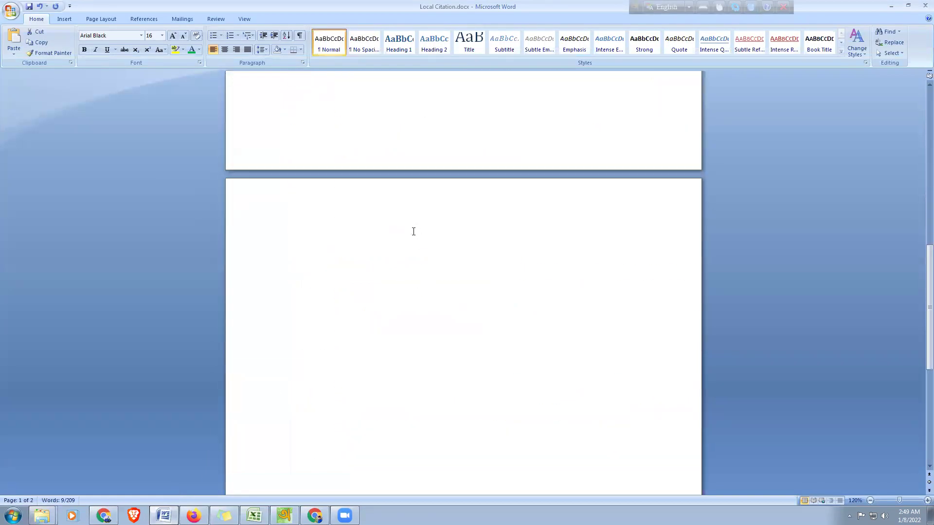
click(421, 232)
text(1. A)
key(BackSpace)
text(Infor)
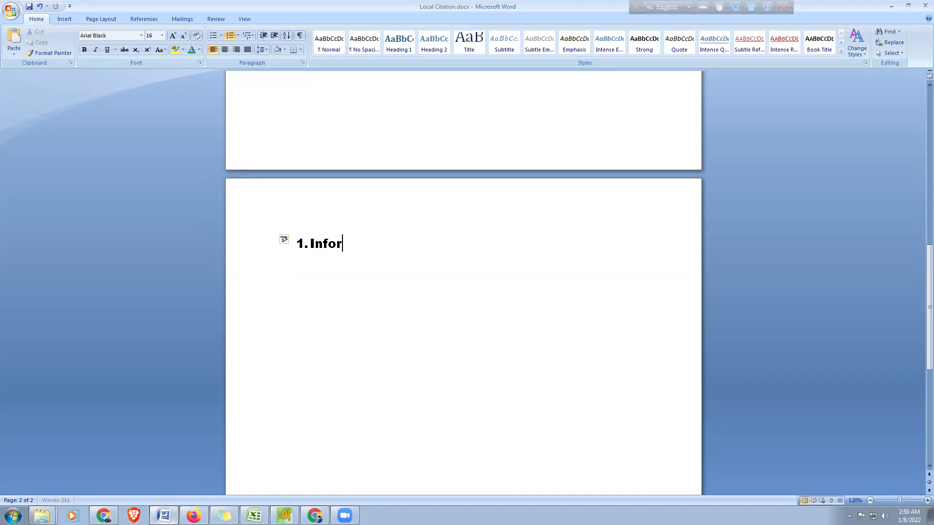
text(mation)
key(Return)
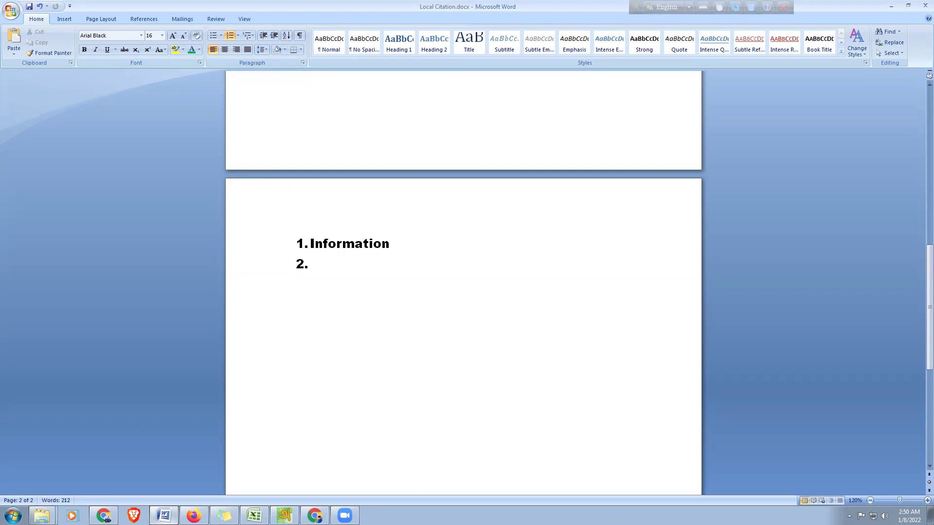
text(Audit)
key(Return)
scroll(378, 252, down, 1)
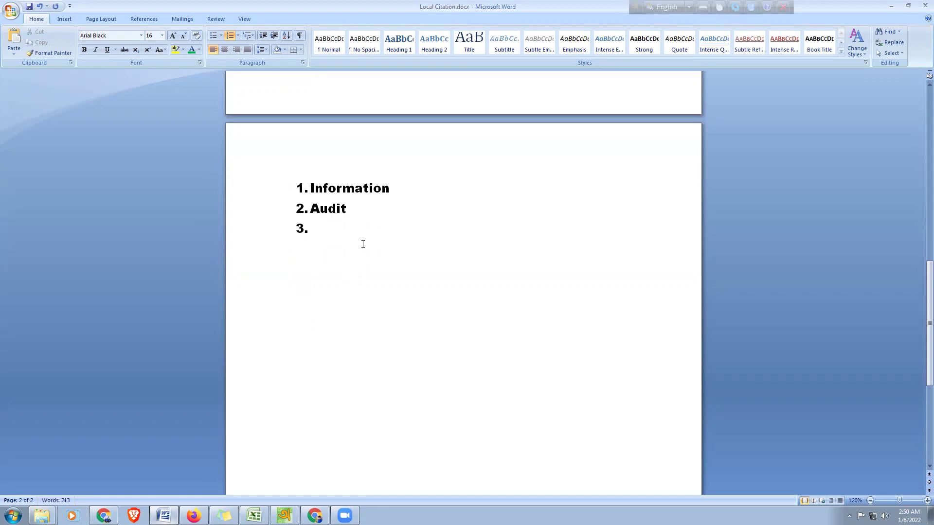
text(Email)
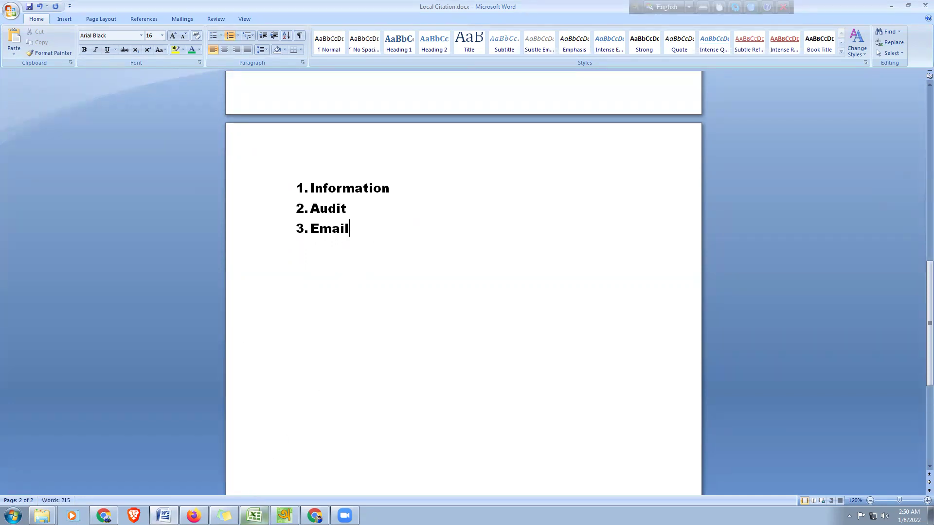
Step: Return to the Excel sheet and review the business details and the directory table's headers from Directories to Remarks
key(alt+Tab)
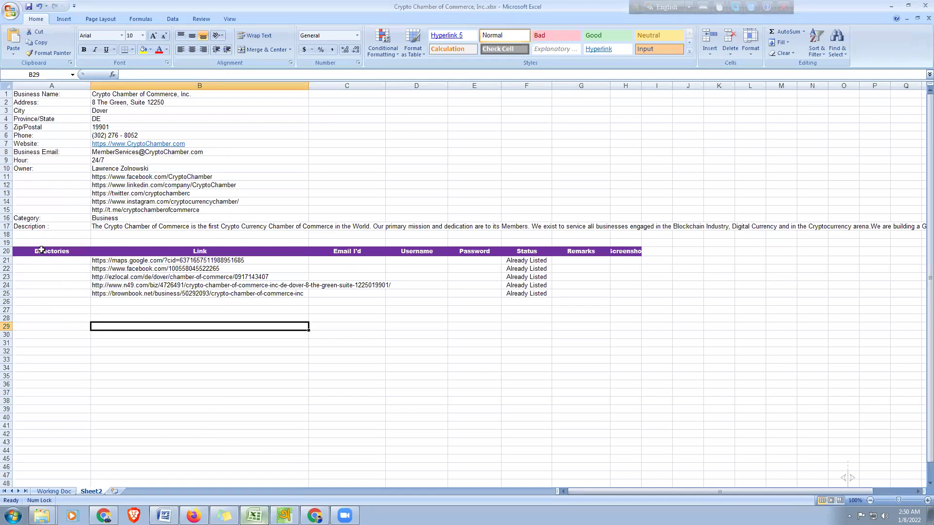
drag(29, 249, 579, 249)
drag(51, 96, 226, 225)
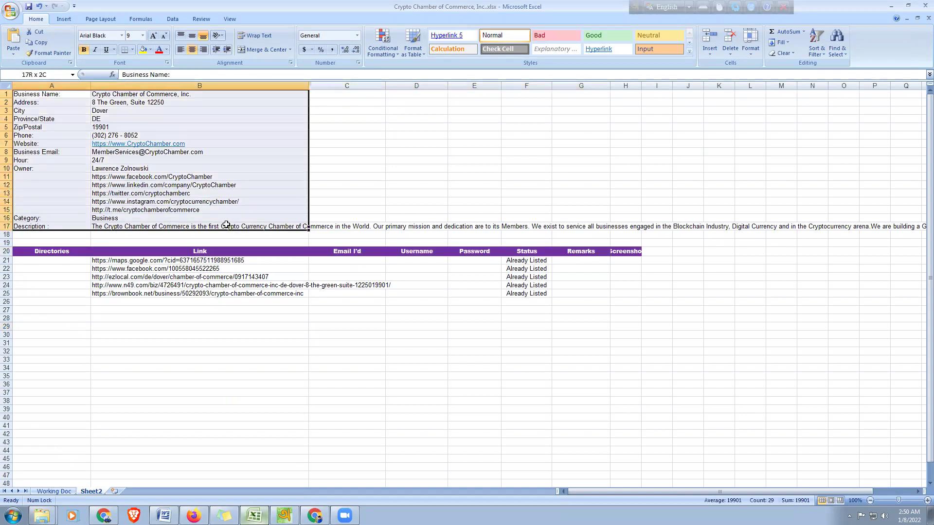
click(43, 251)
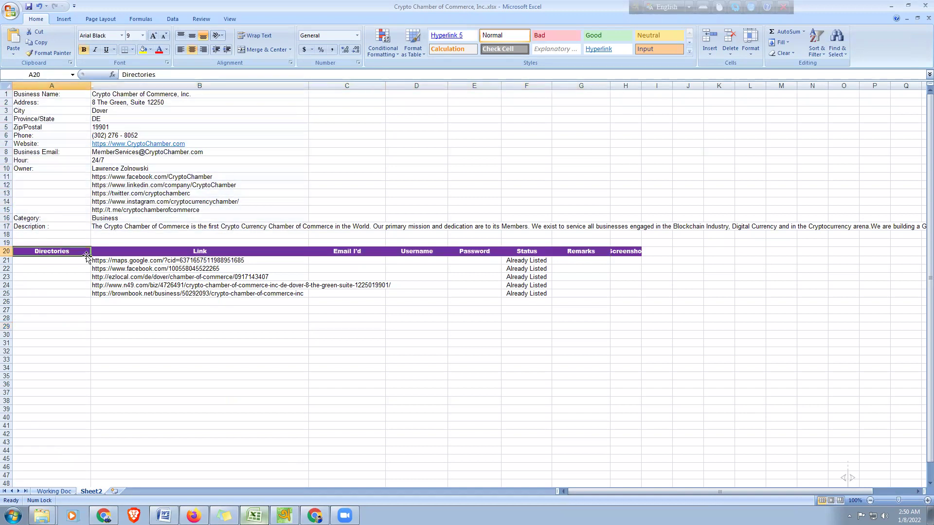
click(202, 252)
click(343, 250)
click(423, 251)
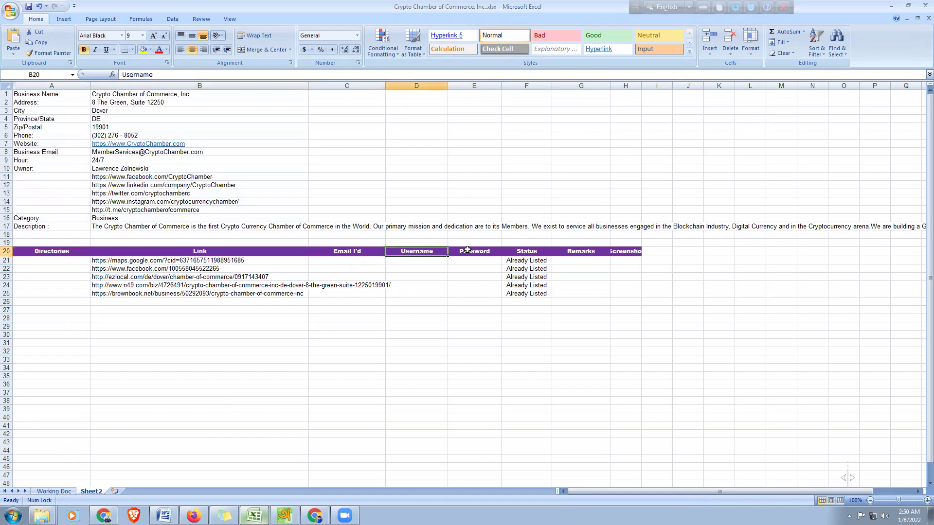
click(468, 250)
click(535, 252)
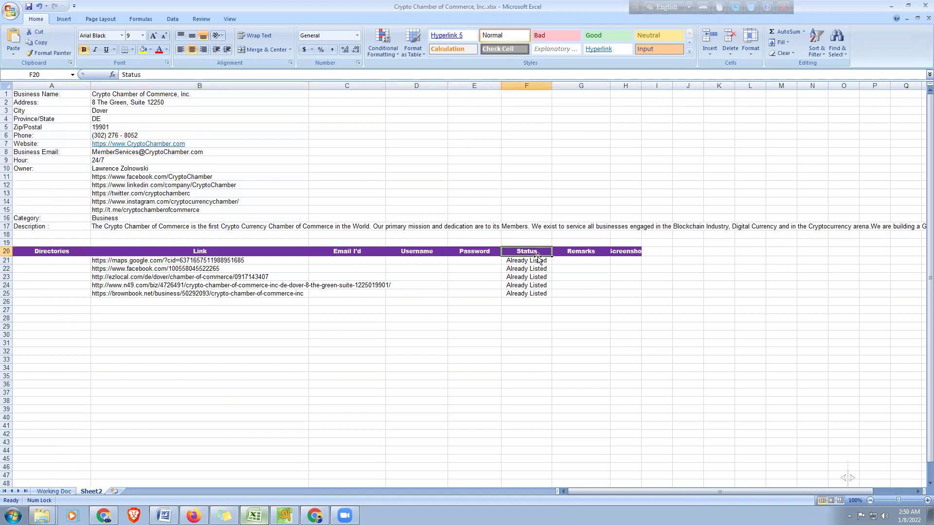
click(587, 252)
Step: Widen column H to fit the full Screenshot header
drag(641, 87, 669, 91)
click(635, 252)
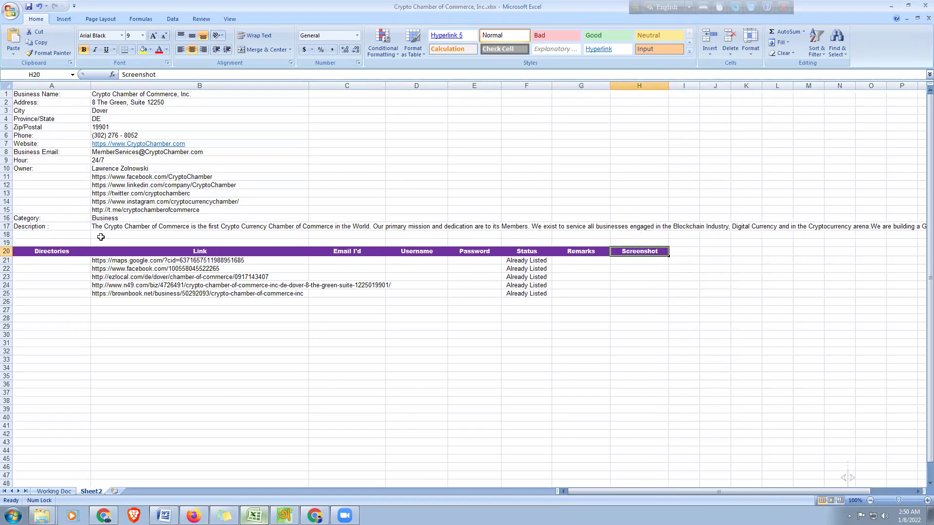
Step: Review the directory table's extent from Directories to Screenshot and its next empty row, and switch to the Yext scan results in Chrome
click(53, 251)
click(631, 253)
click(82, 304)
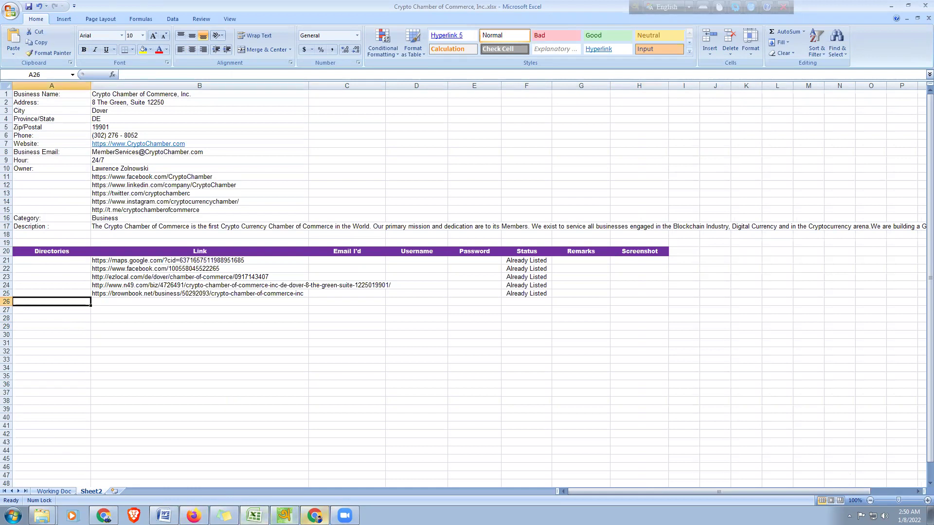
click(646, 266)
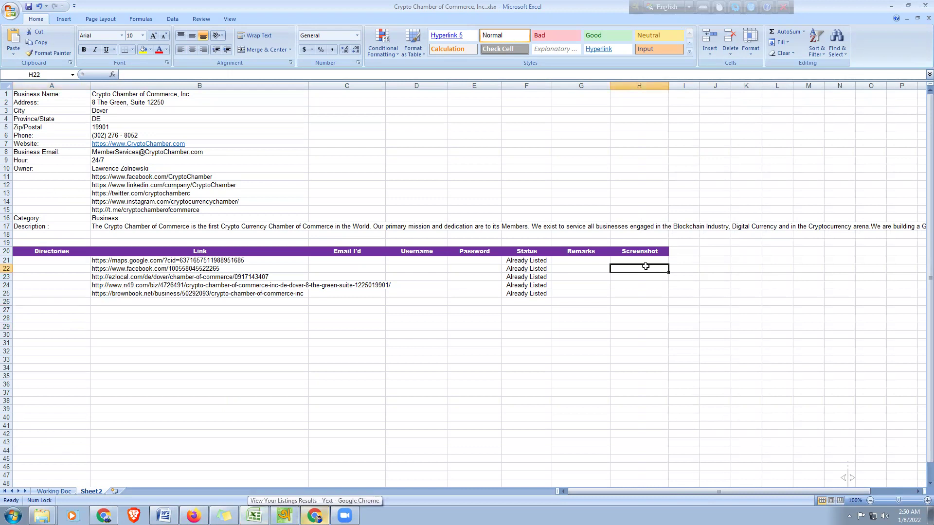
click(314, 515)
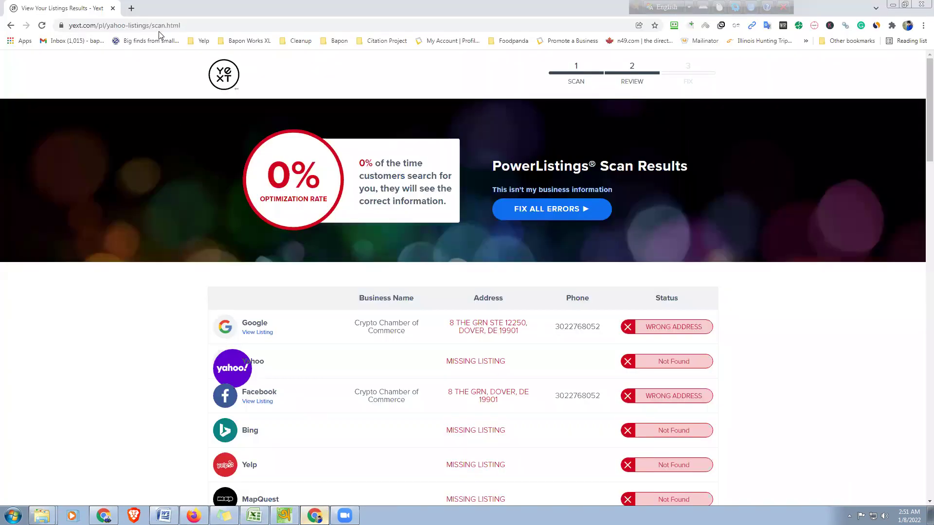
Step: In a new browser tab, search Google for lightshot and open the Lightshot screenshot tool's official website
click(131, 8)
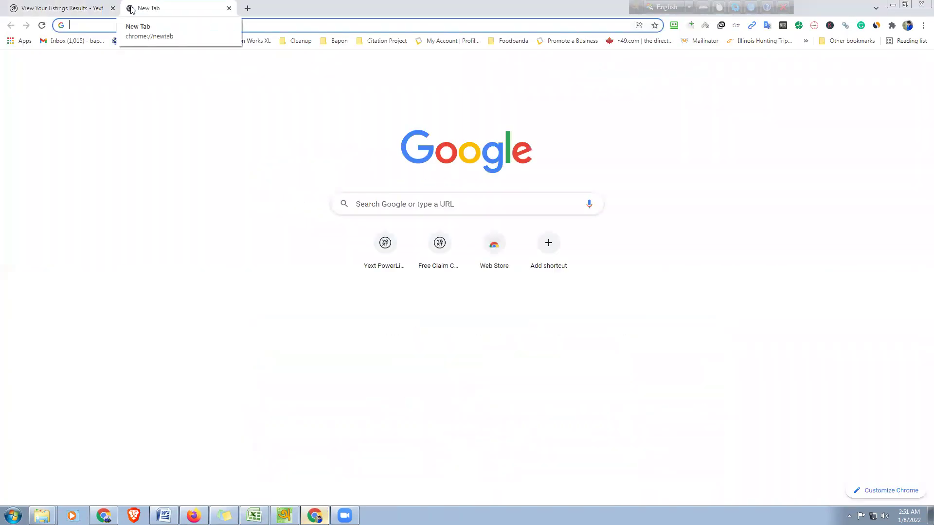
text(light)
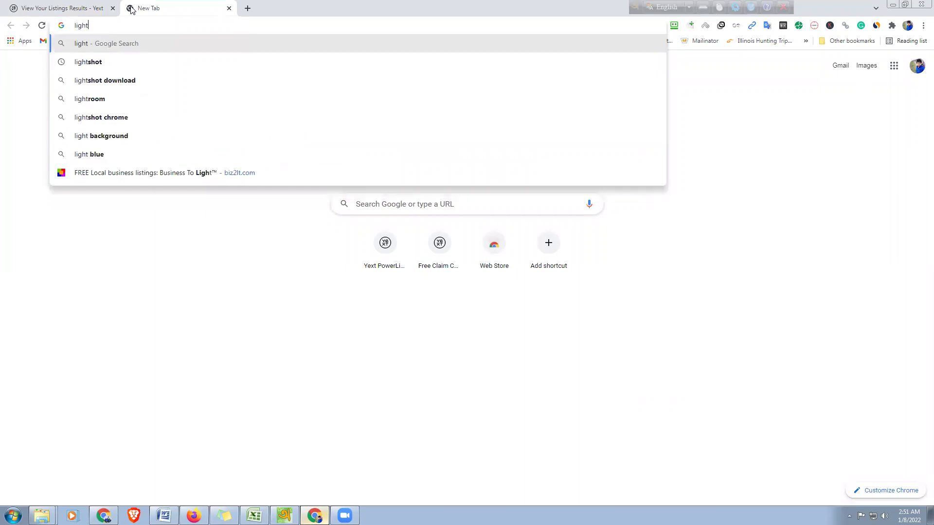
key(Down)
key(Return)
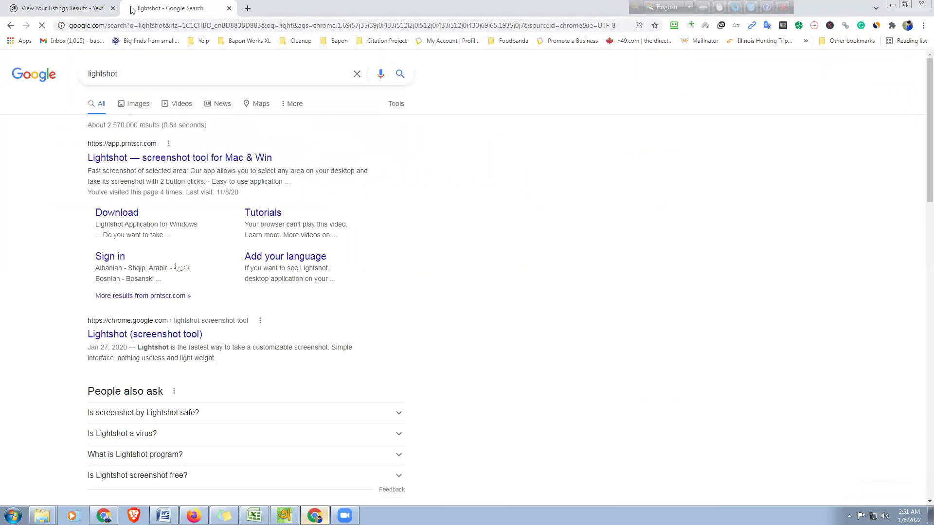
click(145, 157)
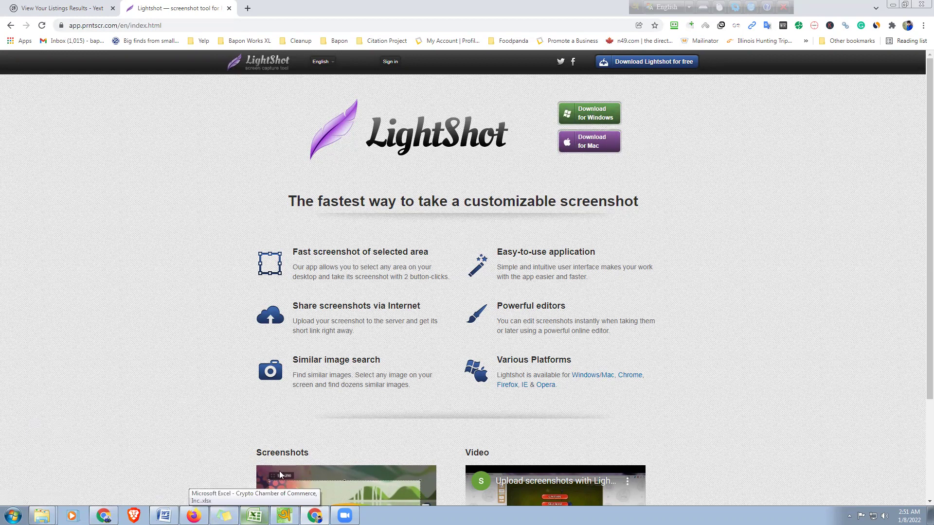
Step: Return to the Excel tracking sheet and select cells A27 to H27, below the already listed directories
click(253, 496)
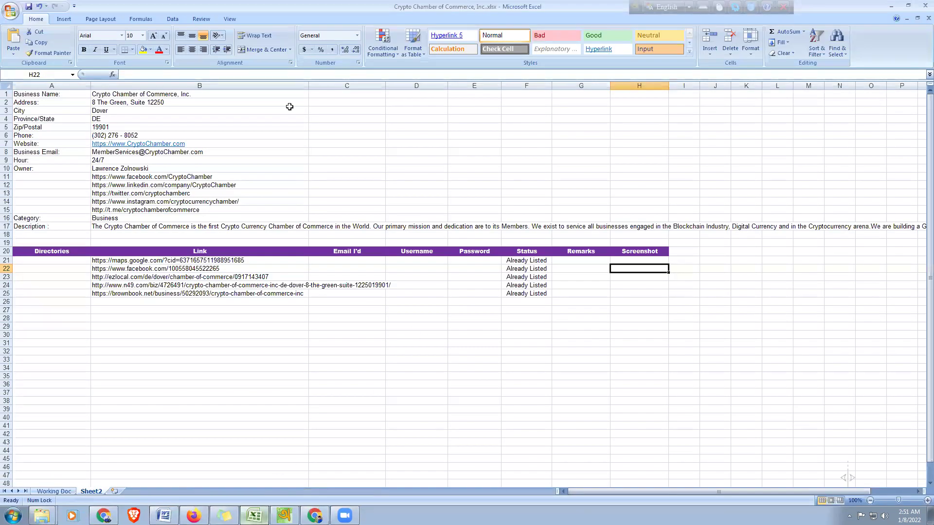
click(680, 348)
click(636, 268)
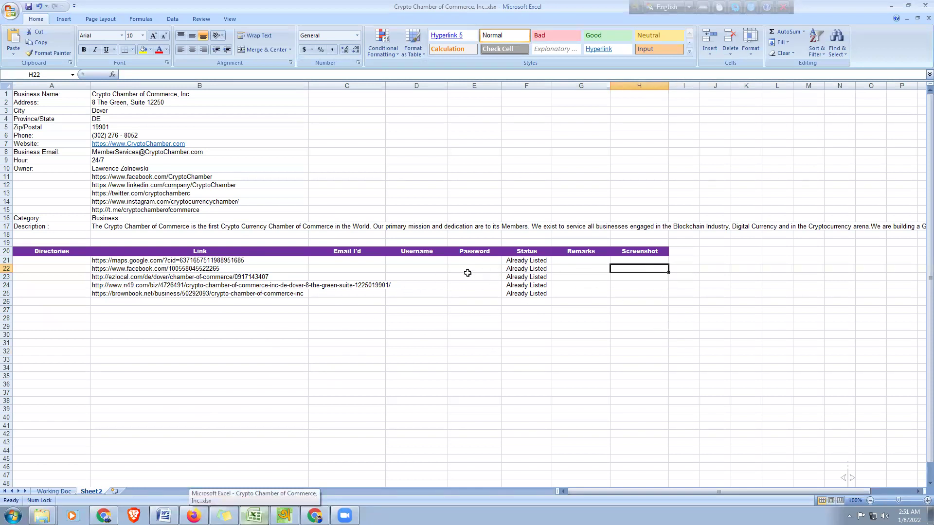
click(60, 315)
drag(60, 314, 723, 308)
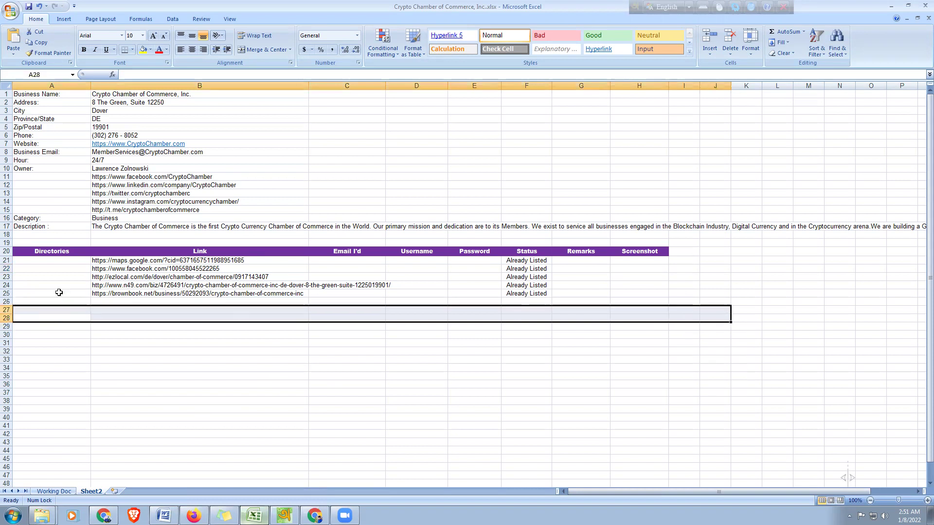
drag(58, 308, 666, 308)
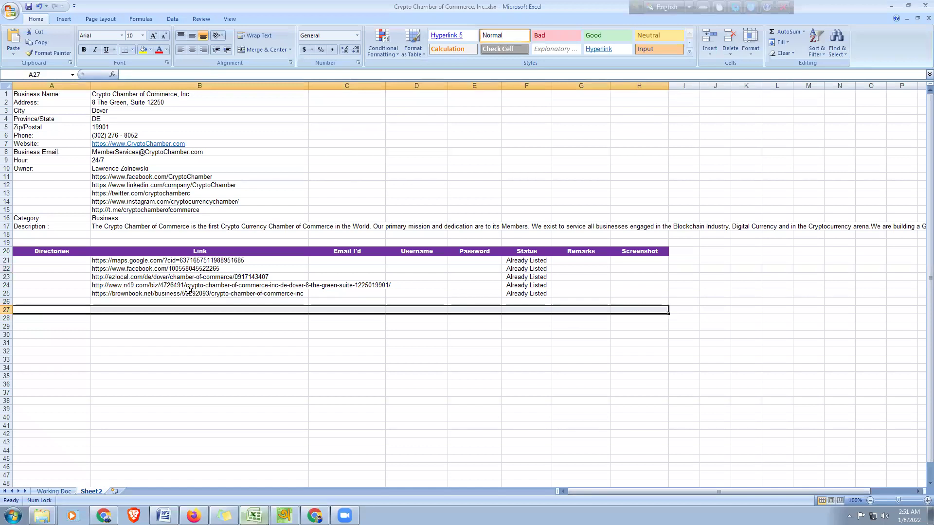